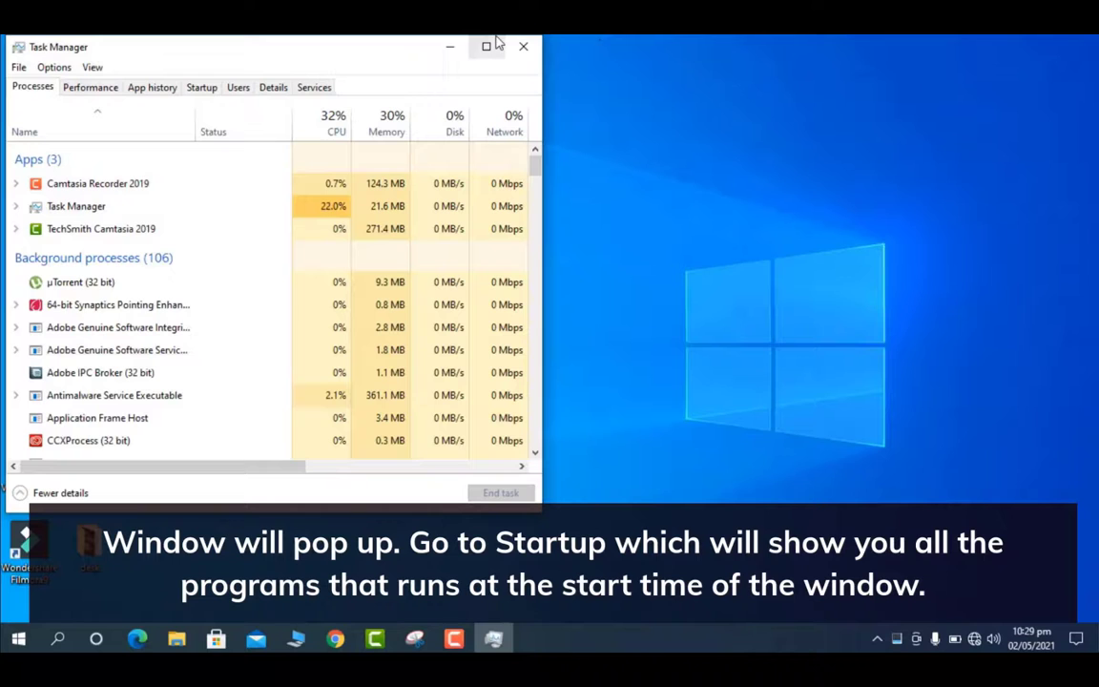
Maximize Task Manager and disable the Skype startup program published by Skype Technologies S.A.
click(486, 46)
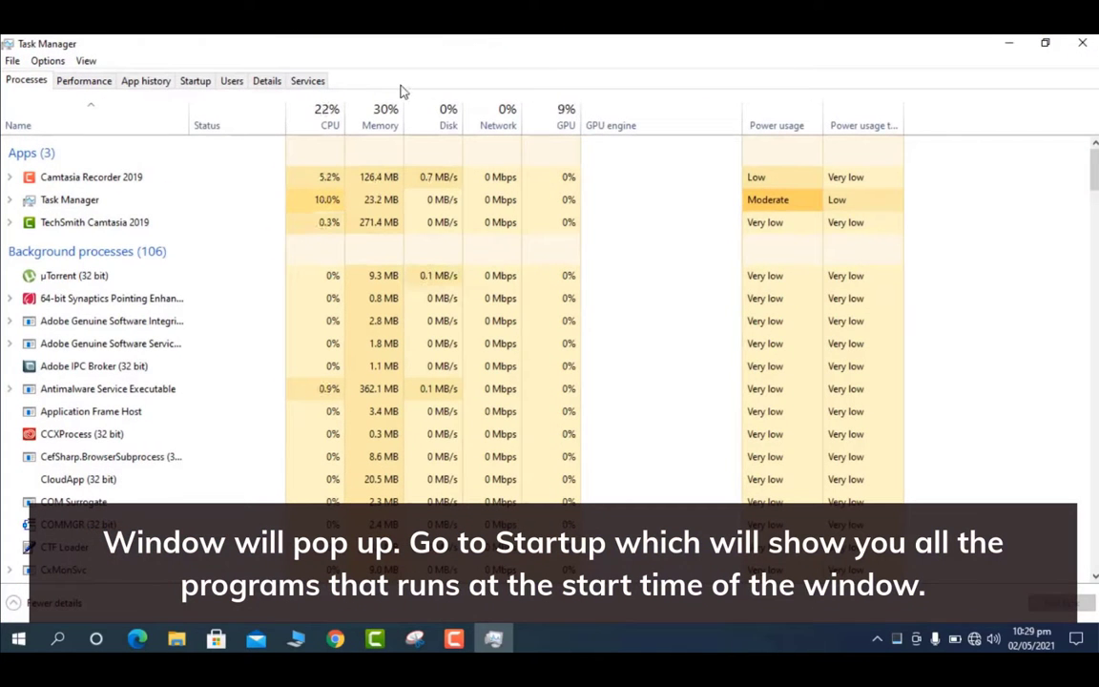
click(196, 82)
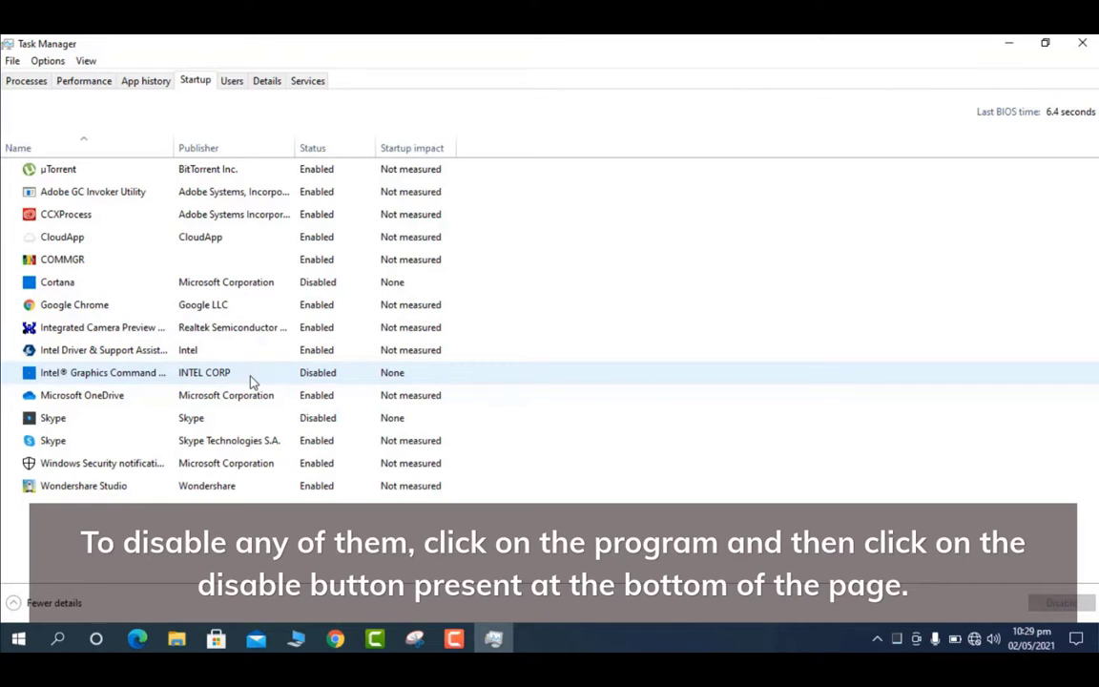
click(238, 449)
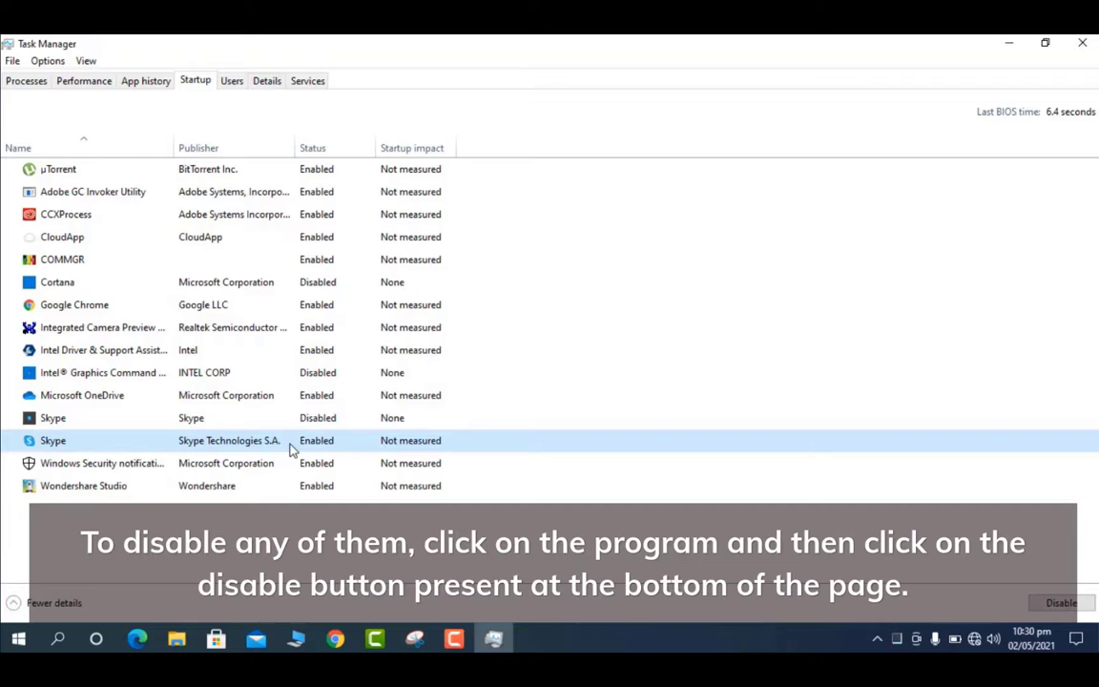
click(1061, 604)
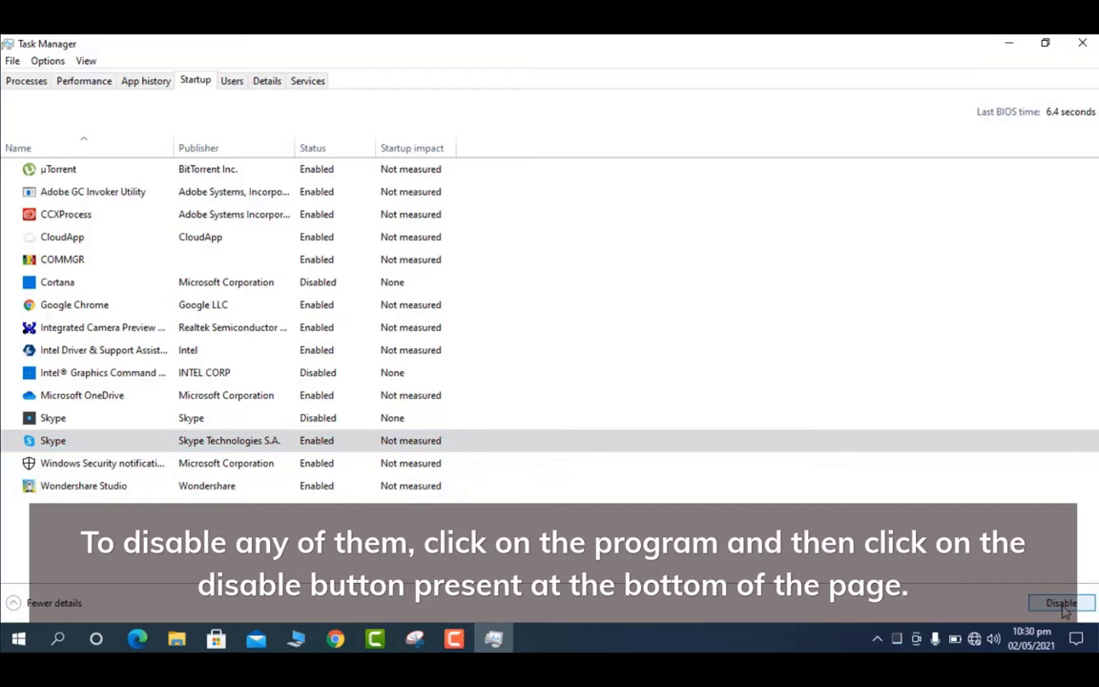
click(1061, 604)
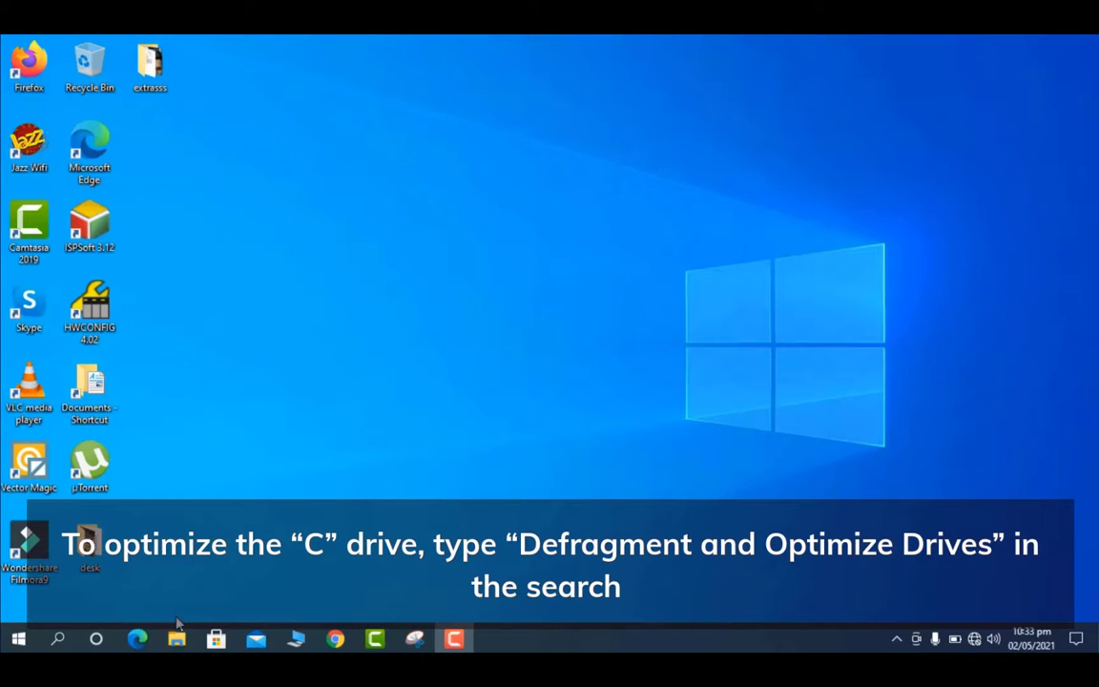
Find and open Defragment and Optimize Drives, optimize the C: drive, and close the utility.
click(58, 638)
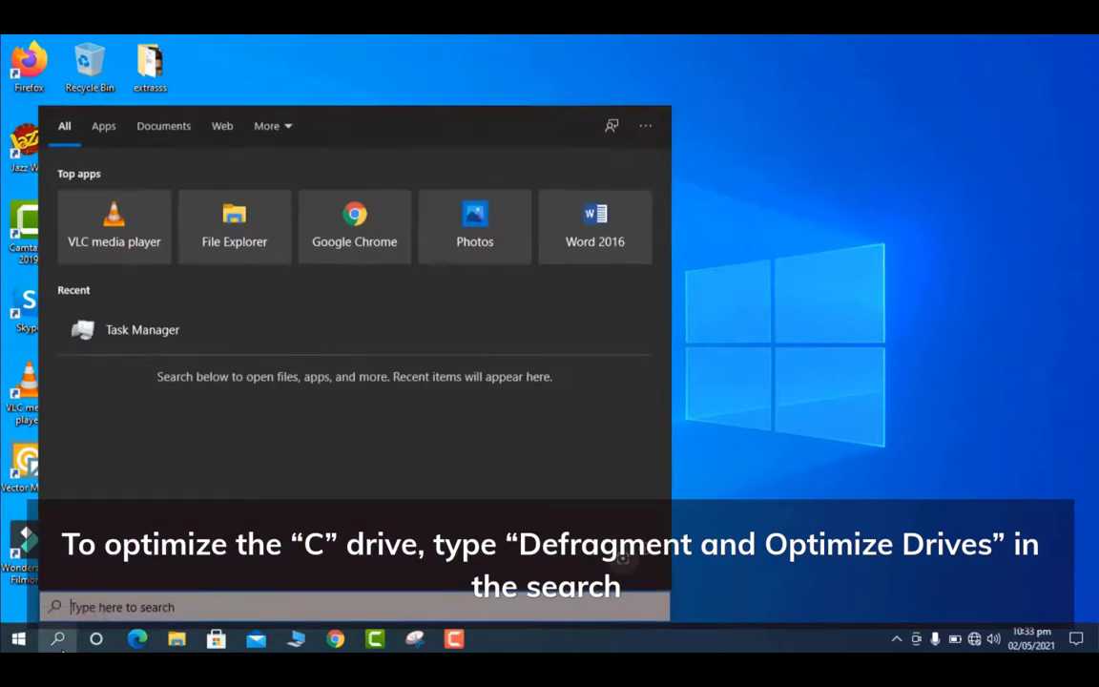
text(defr)
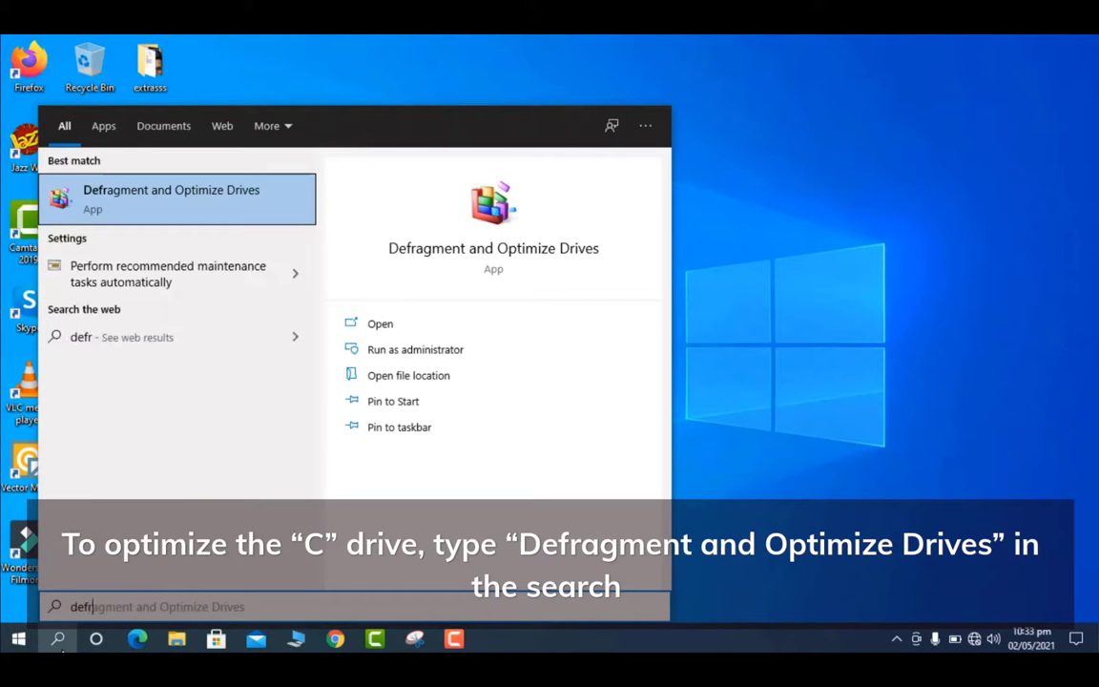
click(192, 212)
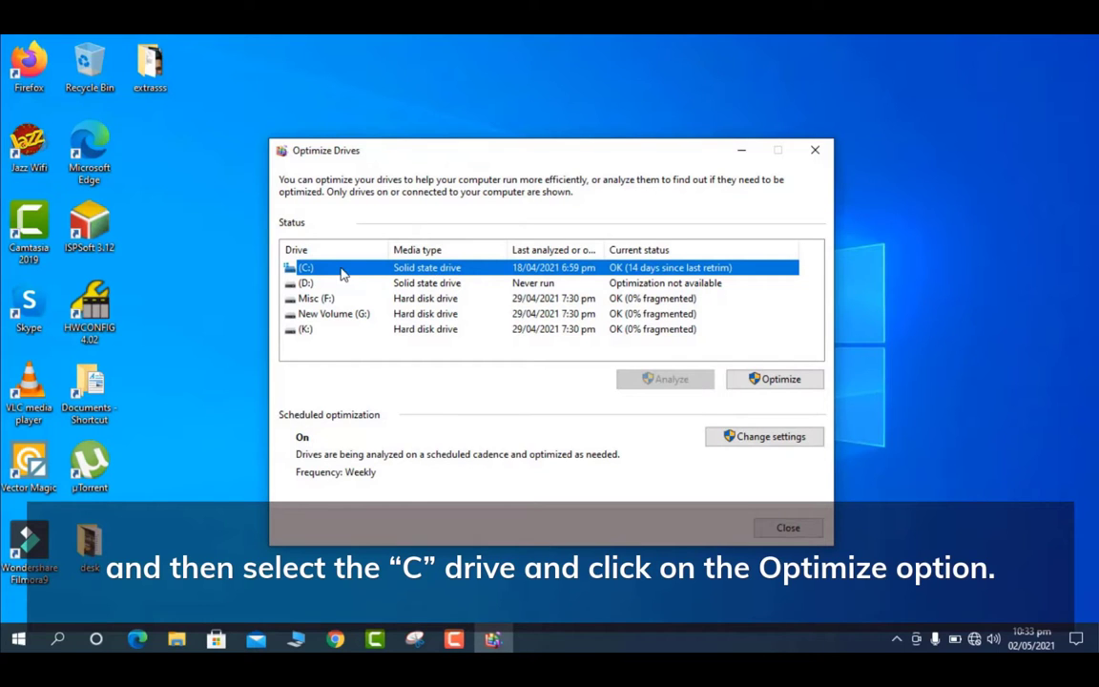
click(778, 380)
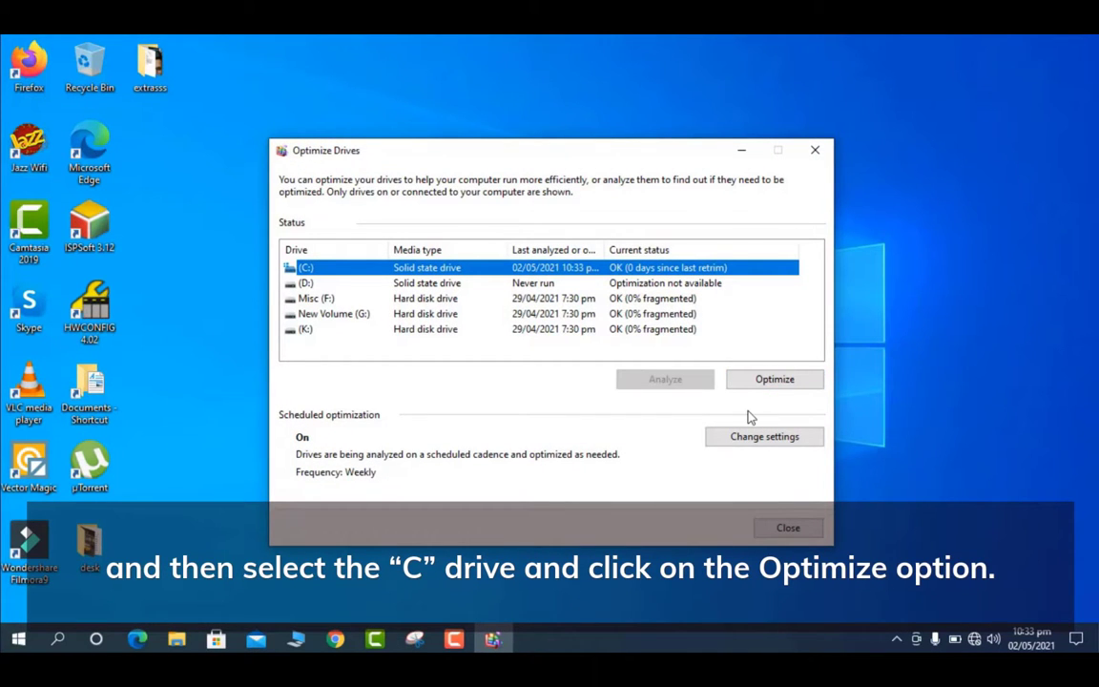
click(788, 529)
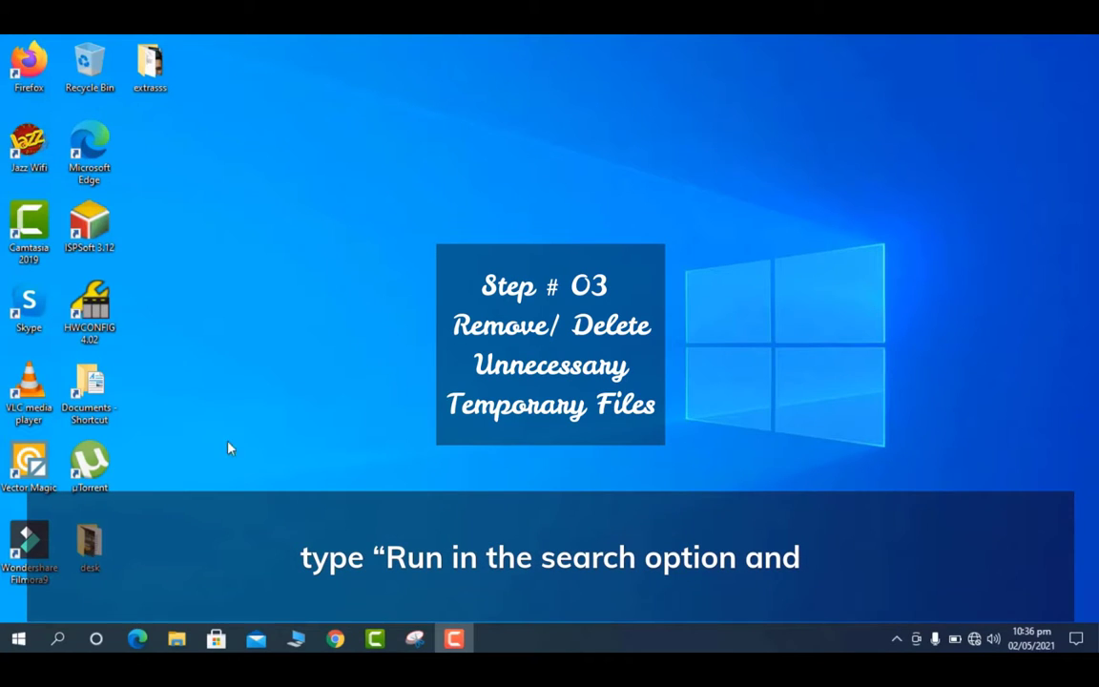
Open the user's temporary folder by running %temp% from the Run dialog, and delete all its items.
click(59, 641)
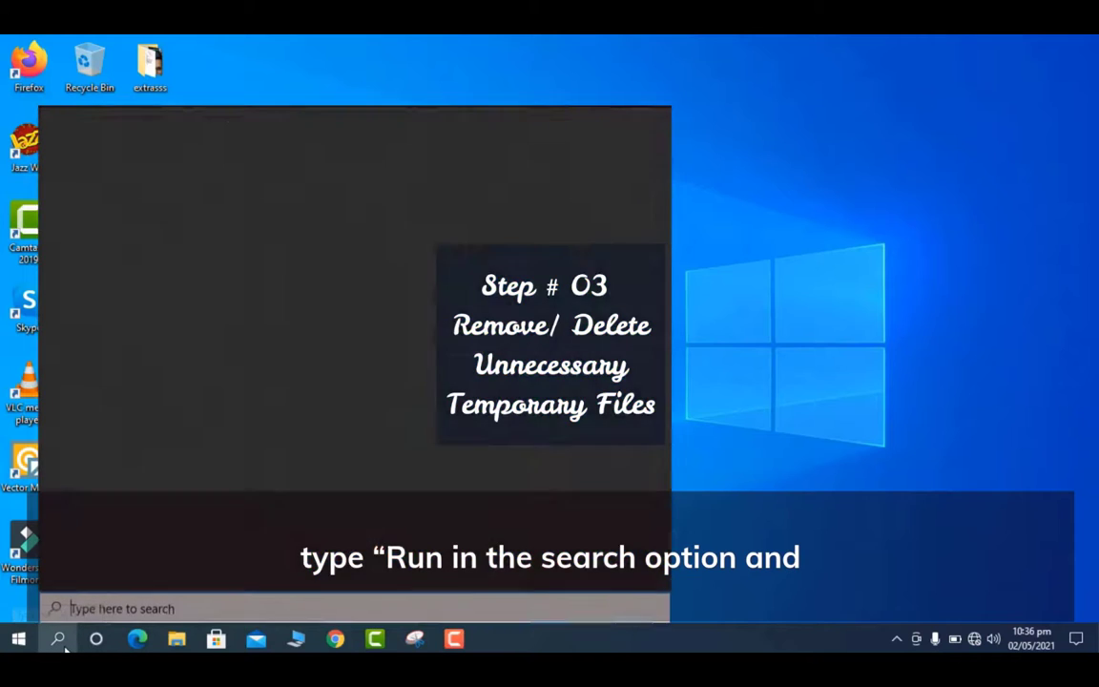
text(run)
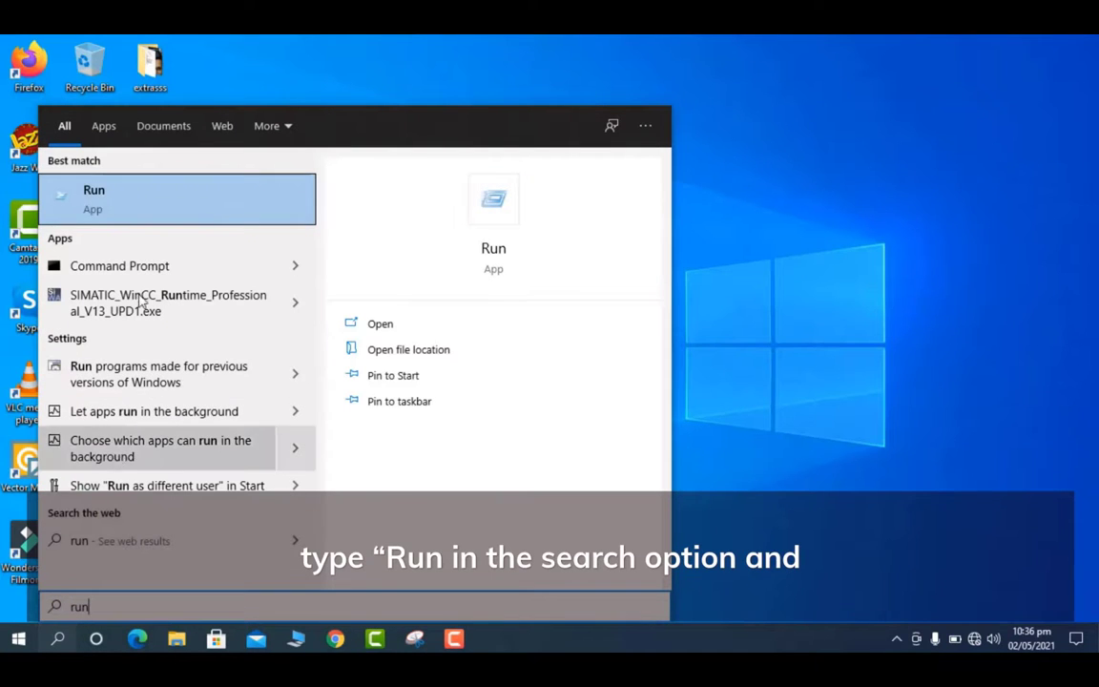
click(159, 180)
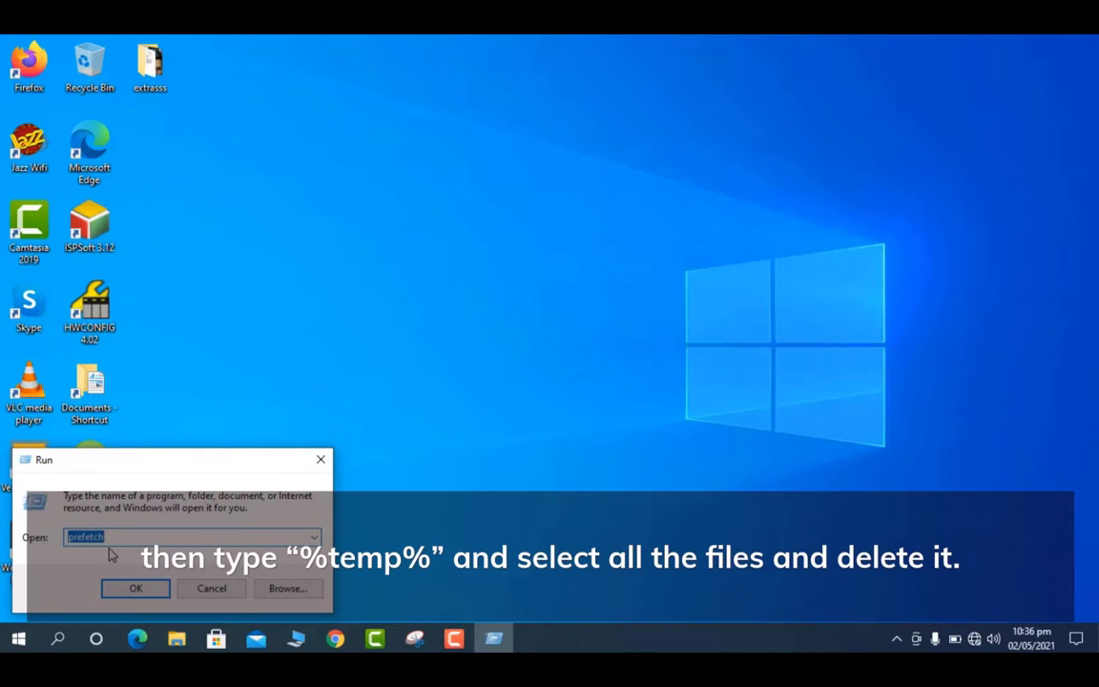
text(%)
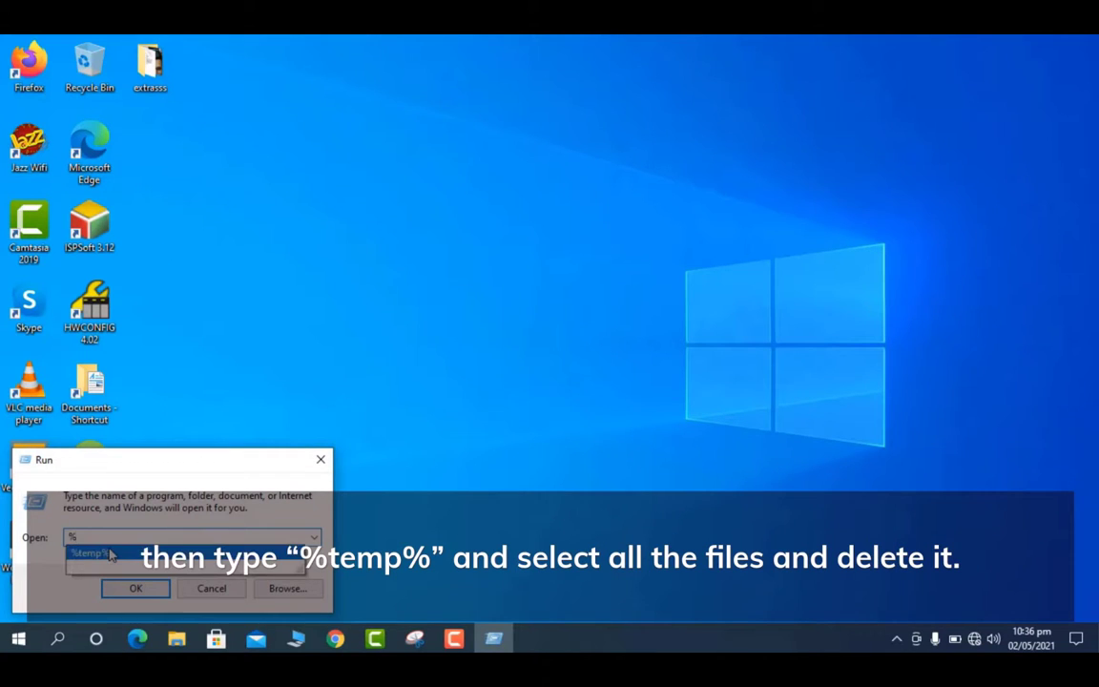
click(110, 554)
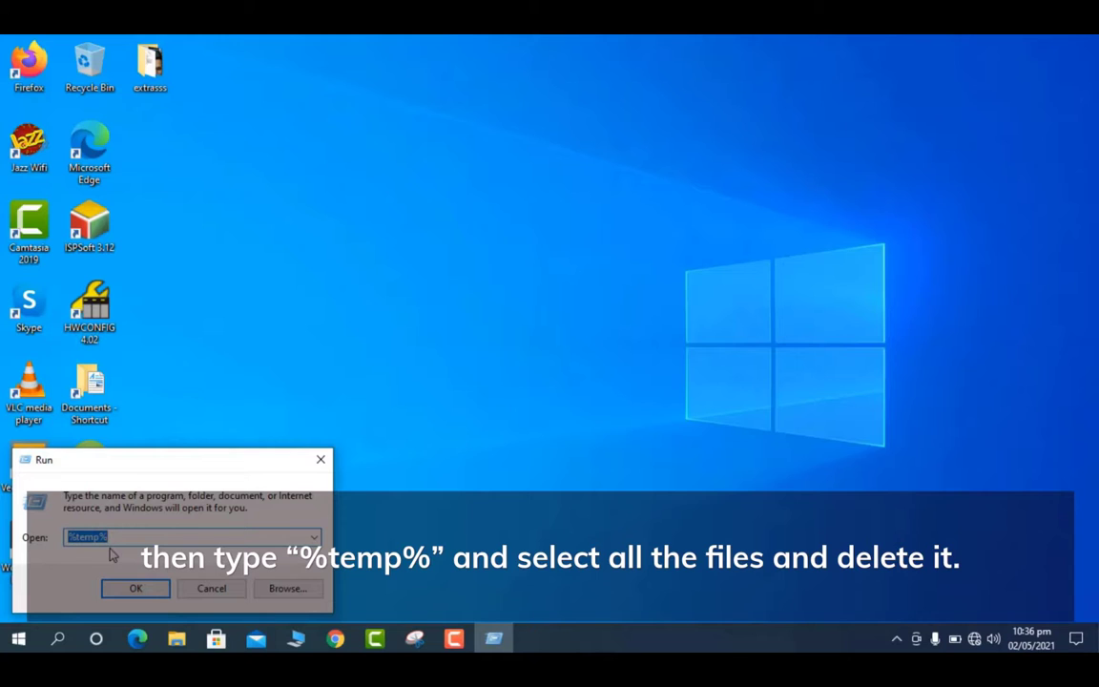
click(133, 588)
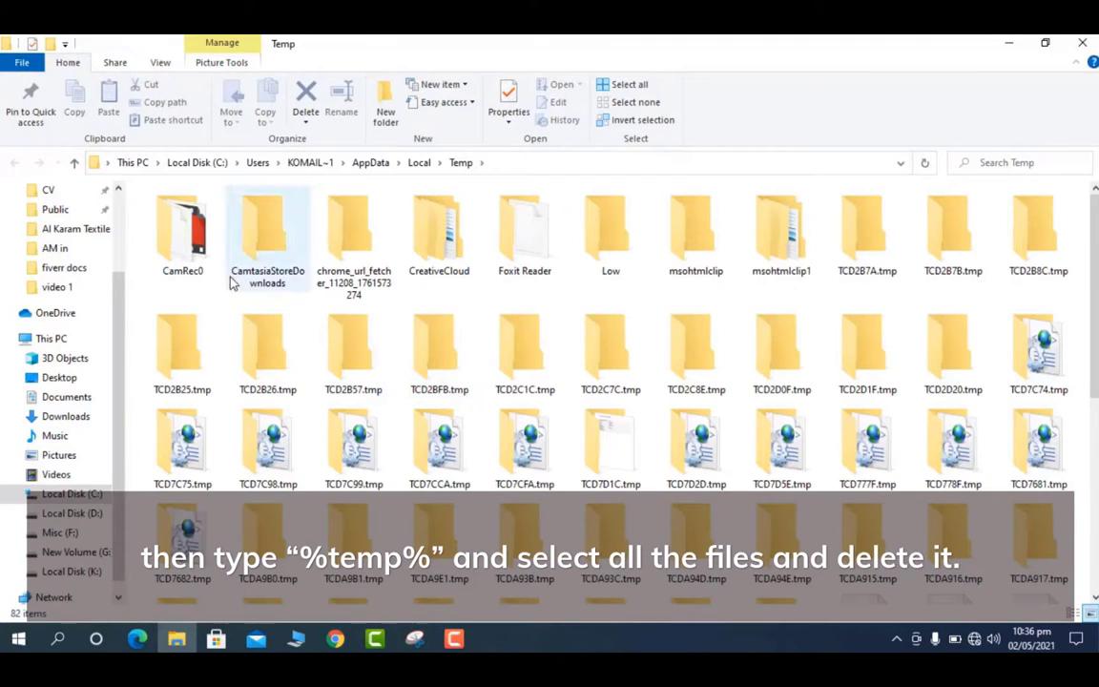
key(ctrl+a)
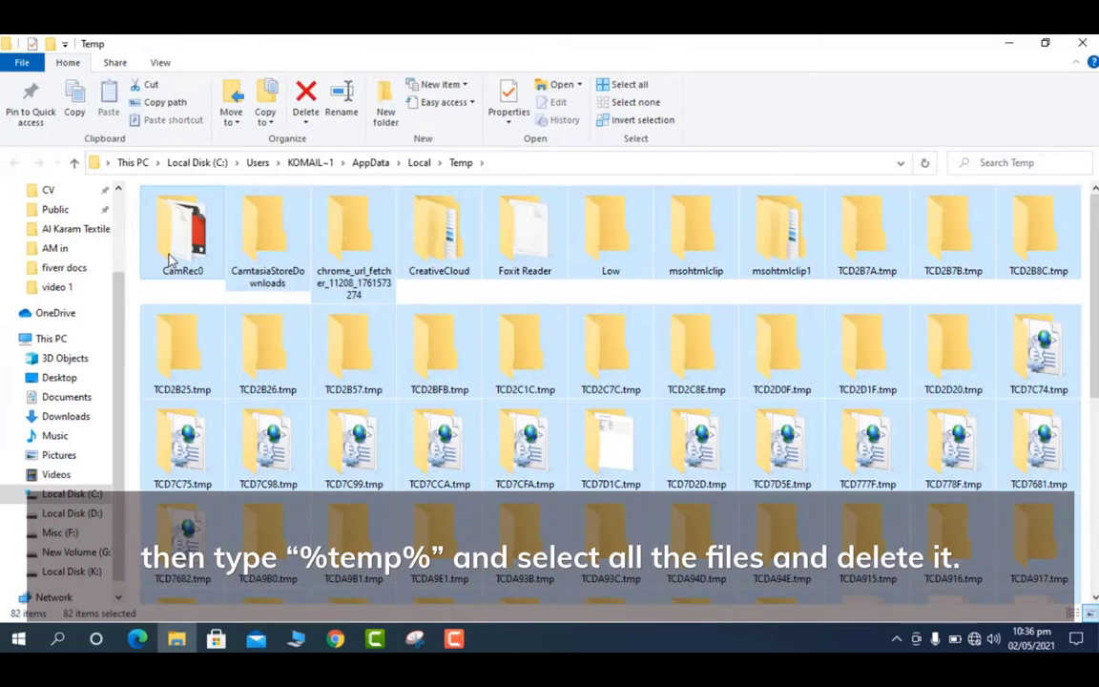
right_click(168, 256)
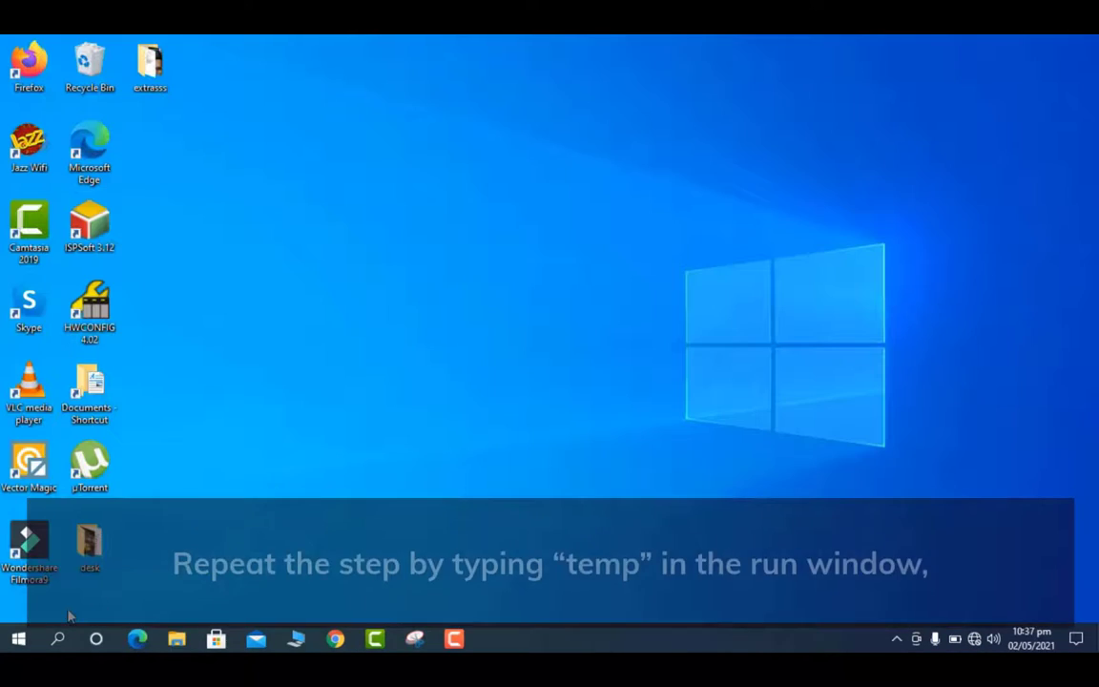
Open the Windows Temp folder by running temp from the Run dialog, granting folder access, and delete all its items.
click(59, 638)
text(run)
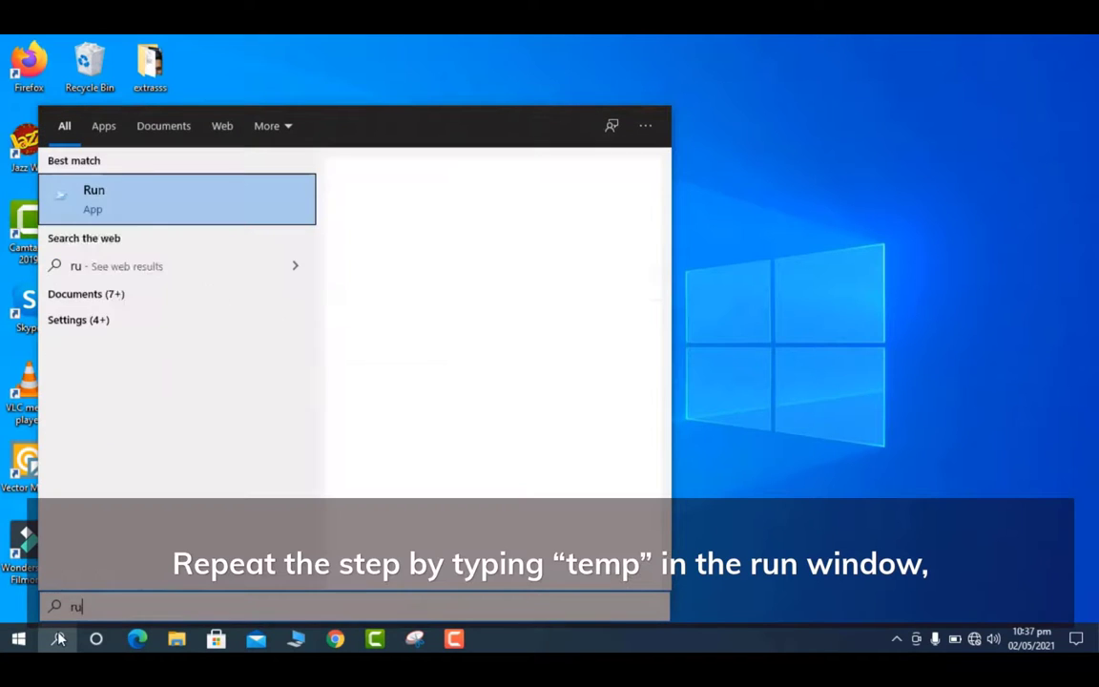
click(167, 218)
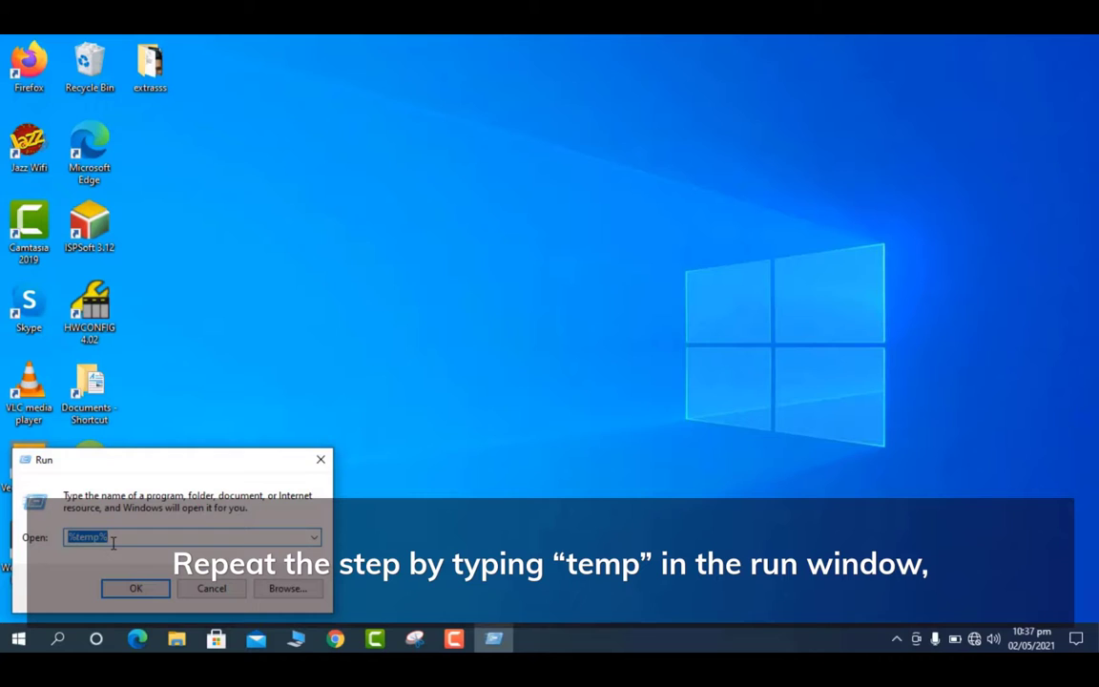
text(t)
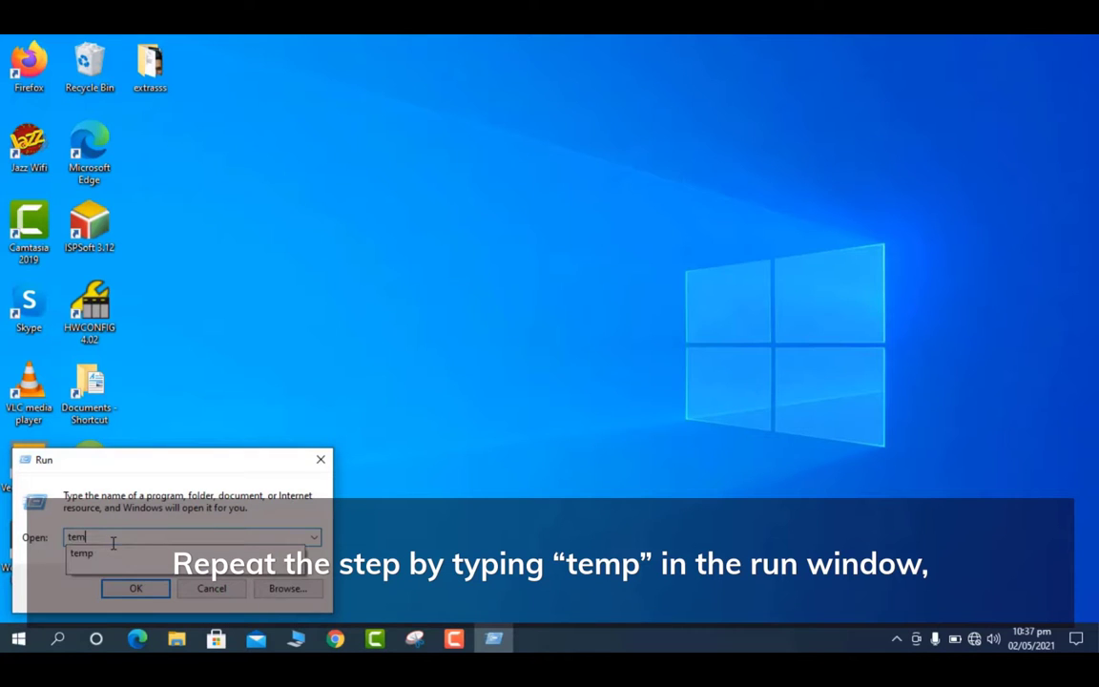
click(114, 565)
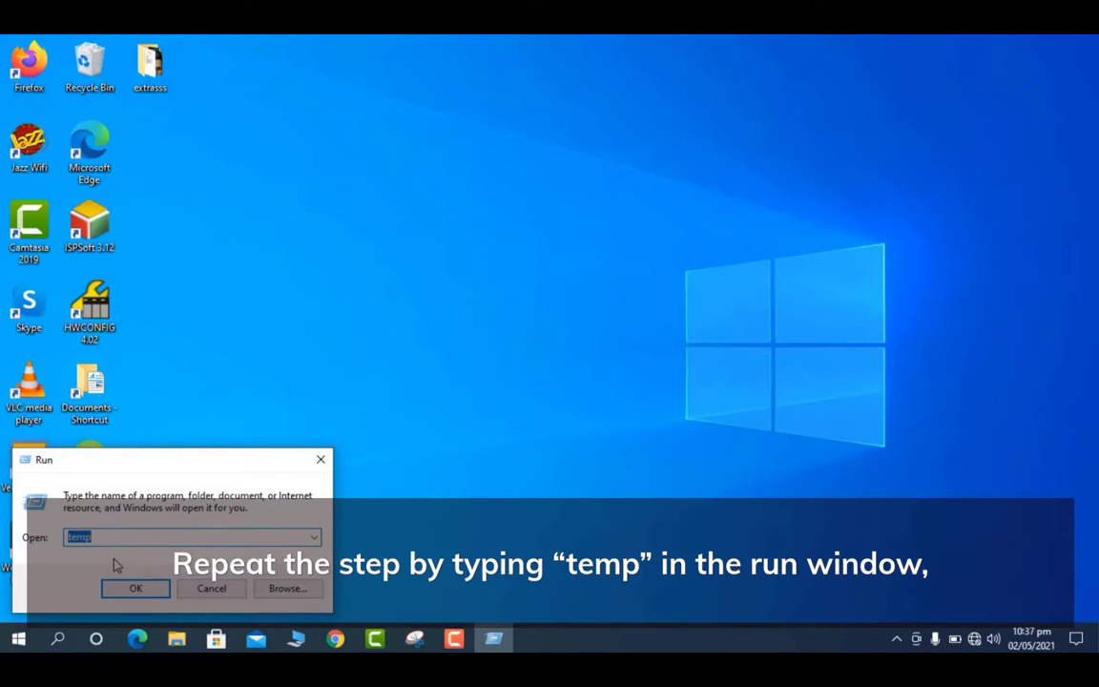
click(126, 589)
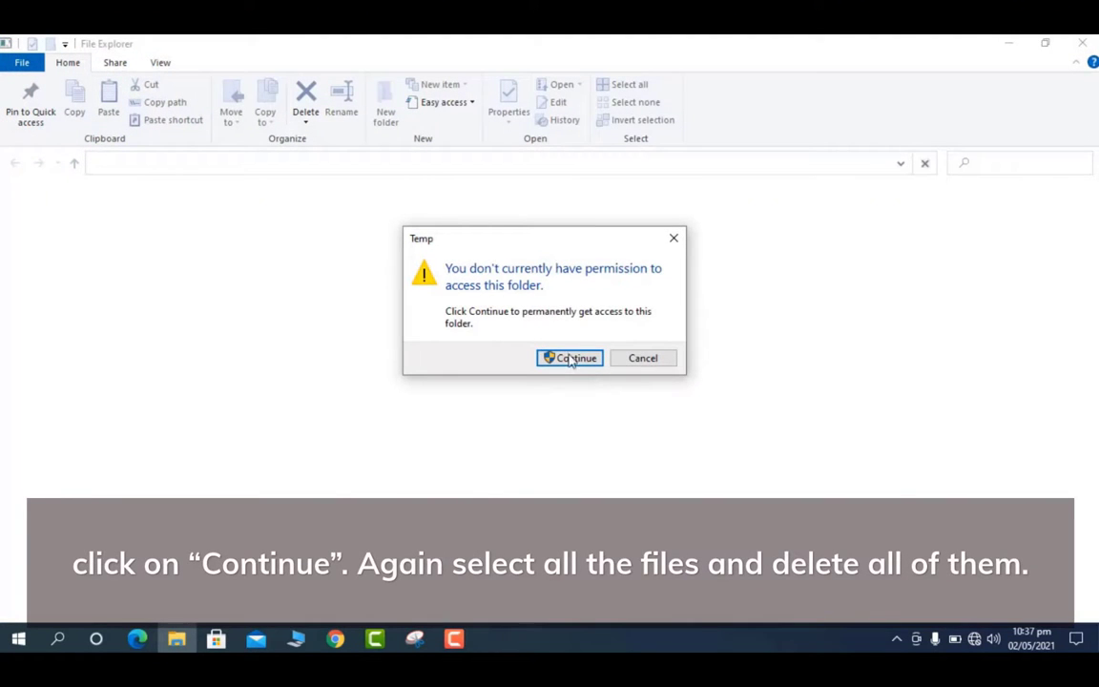
click(569, 358)
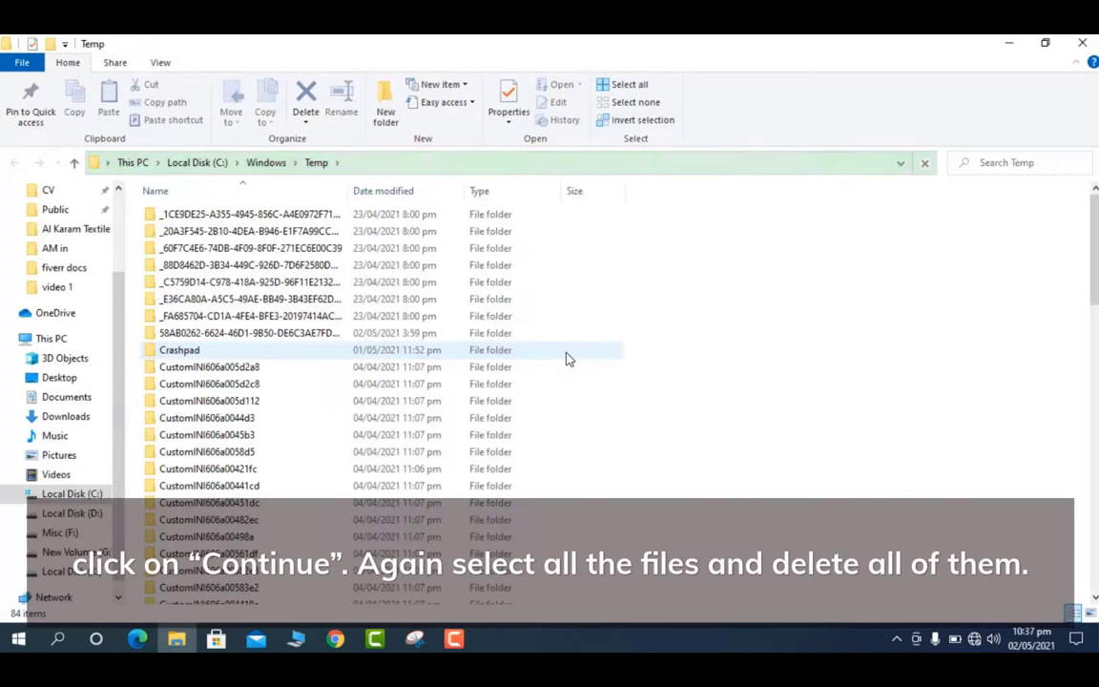
key(ctrl+a)
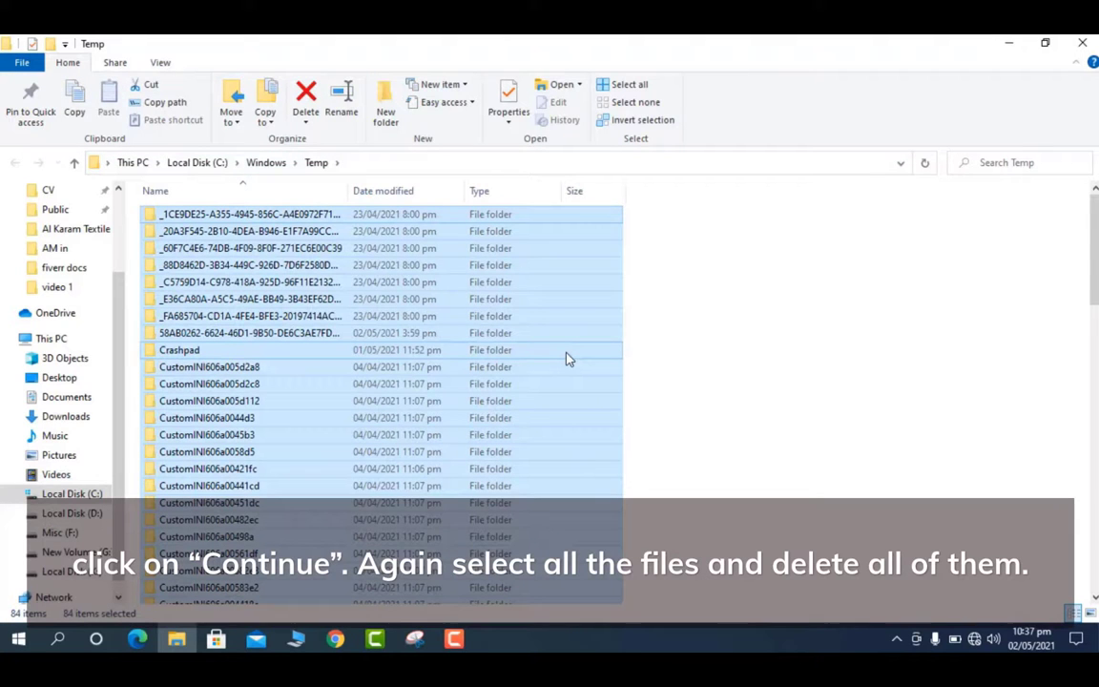
right_click(567, 357)
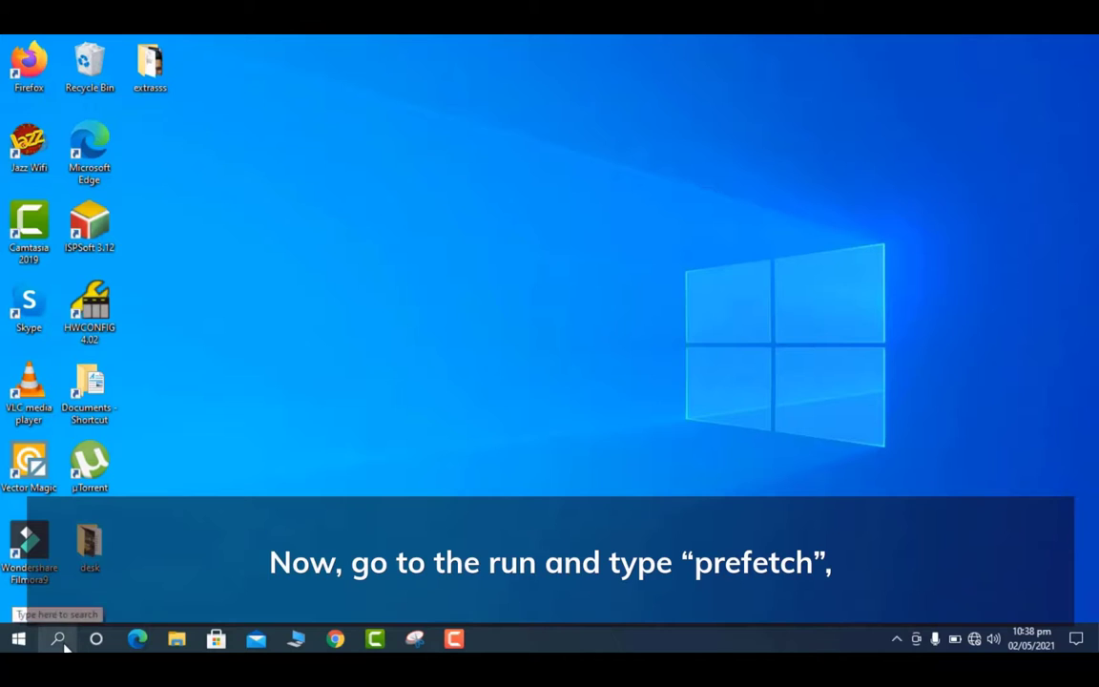
Open the Windows Prefetch folder by running prefetch from the Run dialog, and grant permanent access to it.
click(57, 638)
text(run)
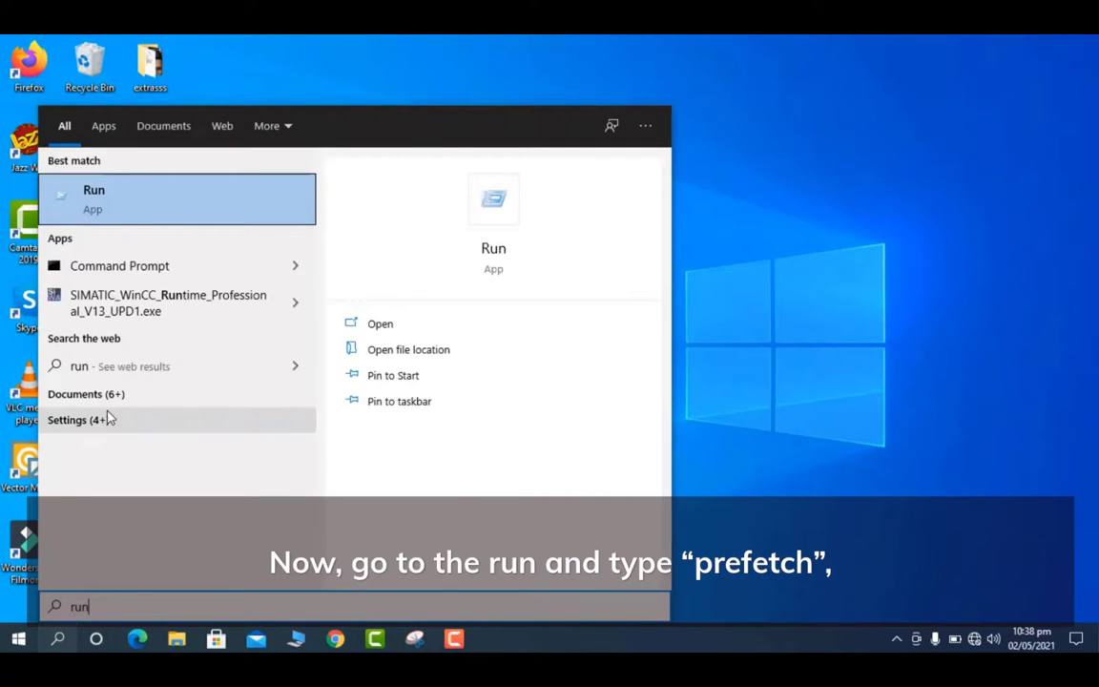
click(177, 203)
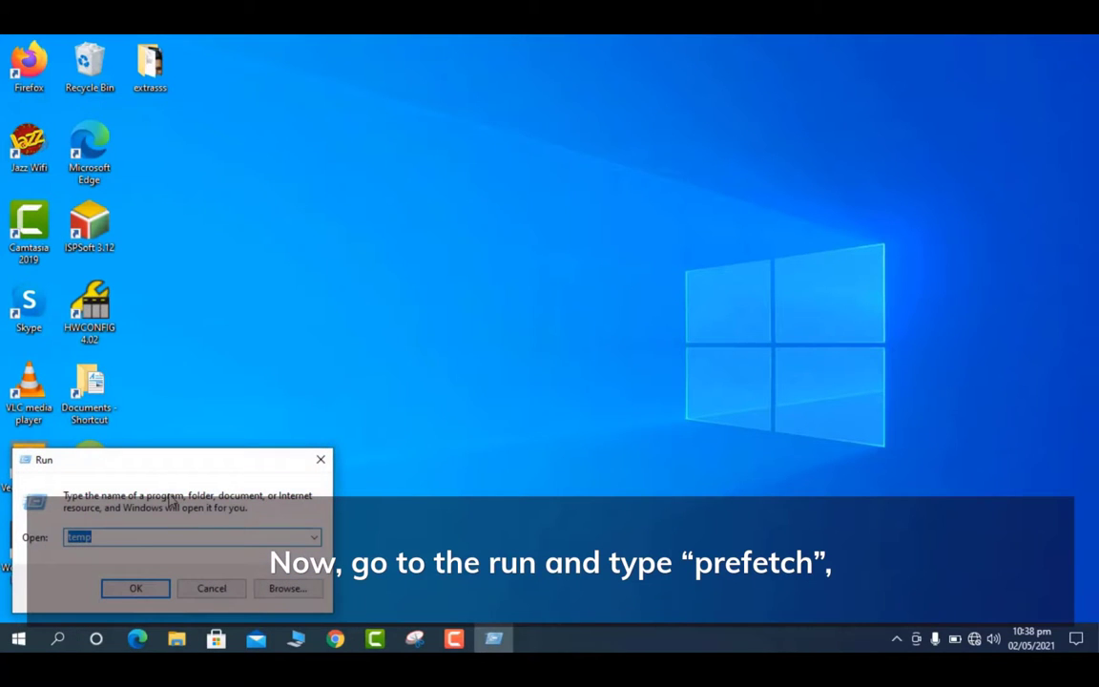
text(pre)
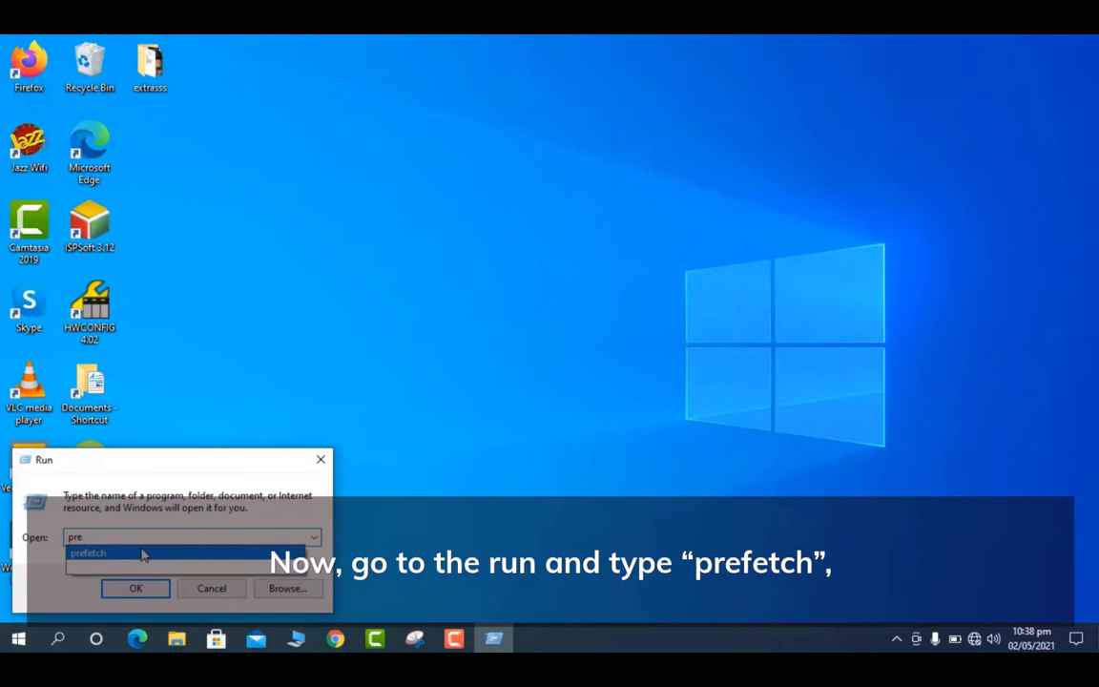
click(143, 554)
click(138, 586)
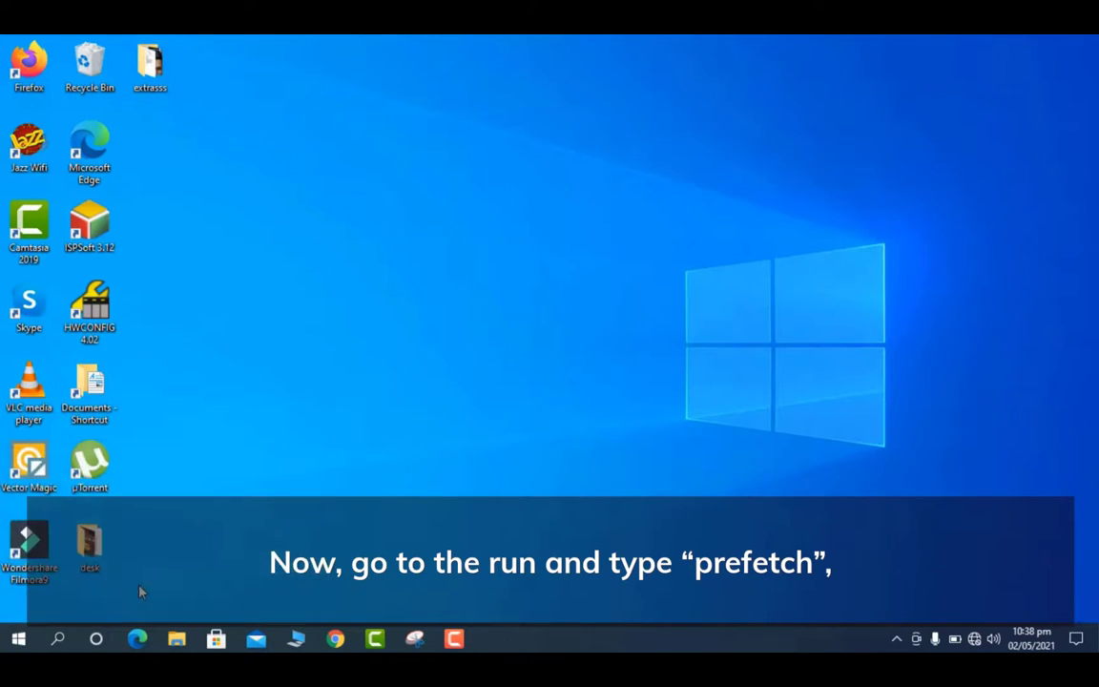
click(546, 358)
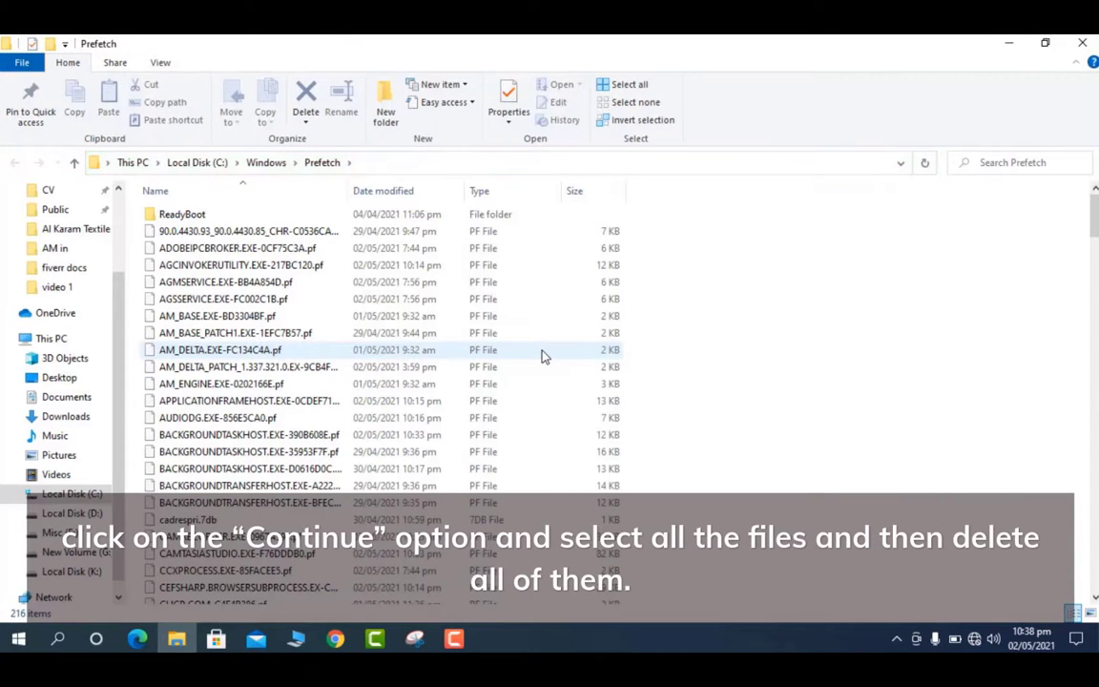
Delete all items in the Prefetch folder, skipping every file in use, and close the folder window.
key(ctrl+a)
right_click(542, 352)
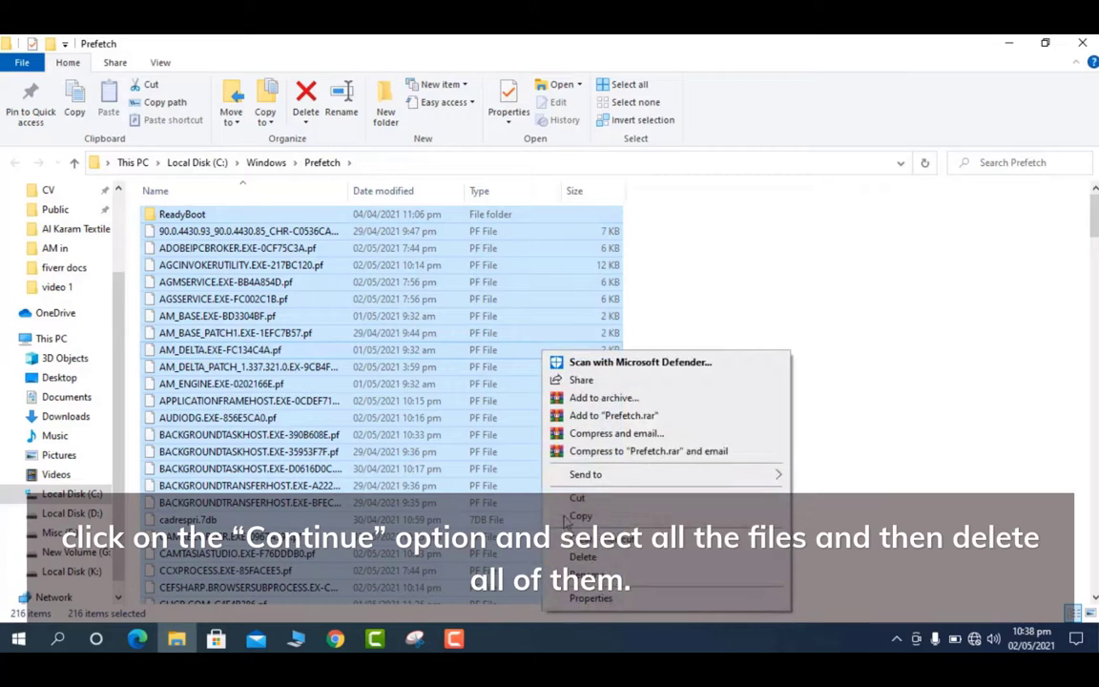
click(573, 556)
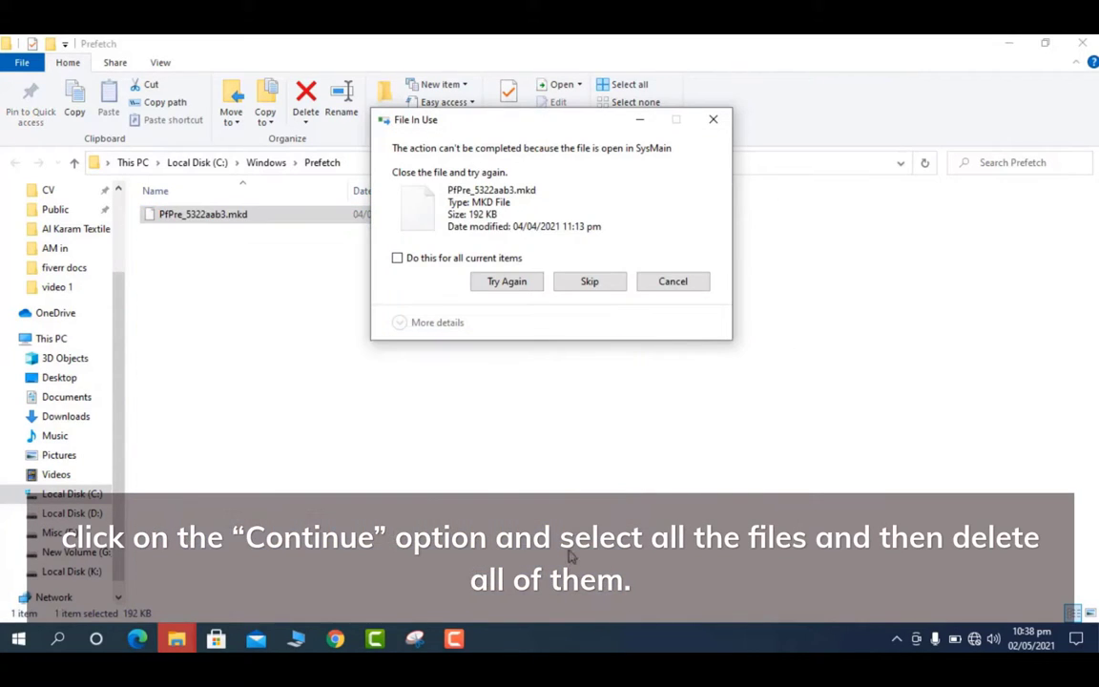
click(396, 258)
click(590, 282)
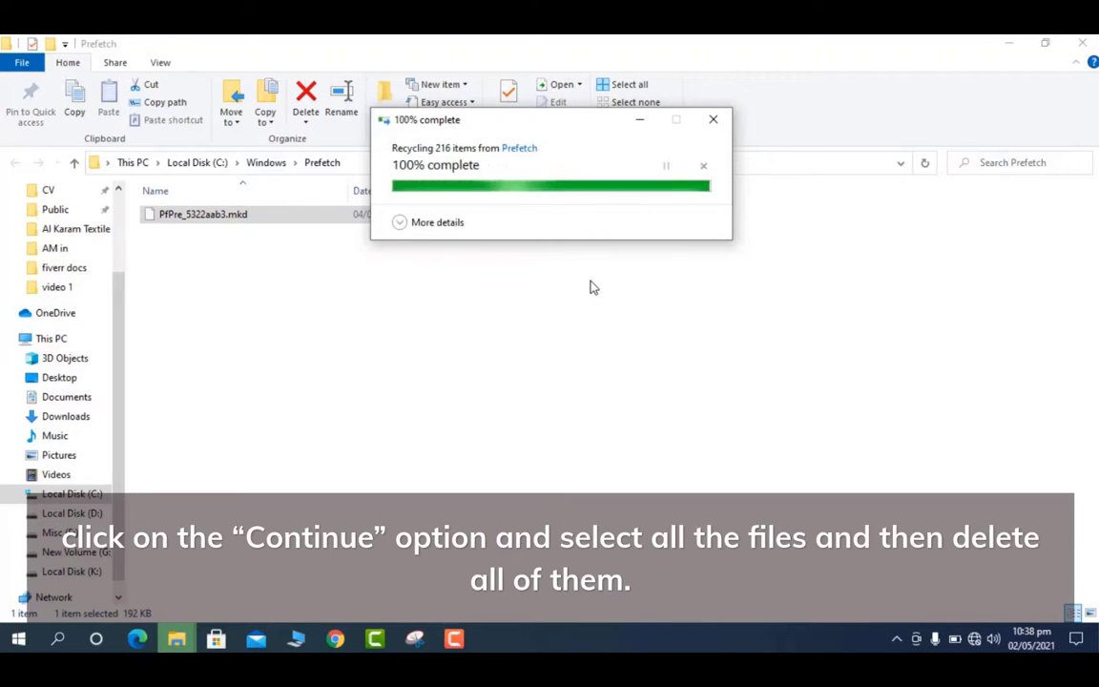
click(1084, 42)
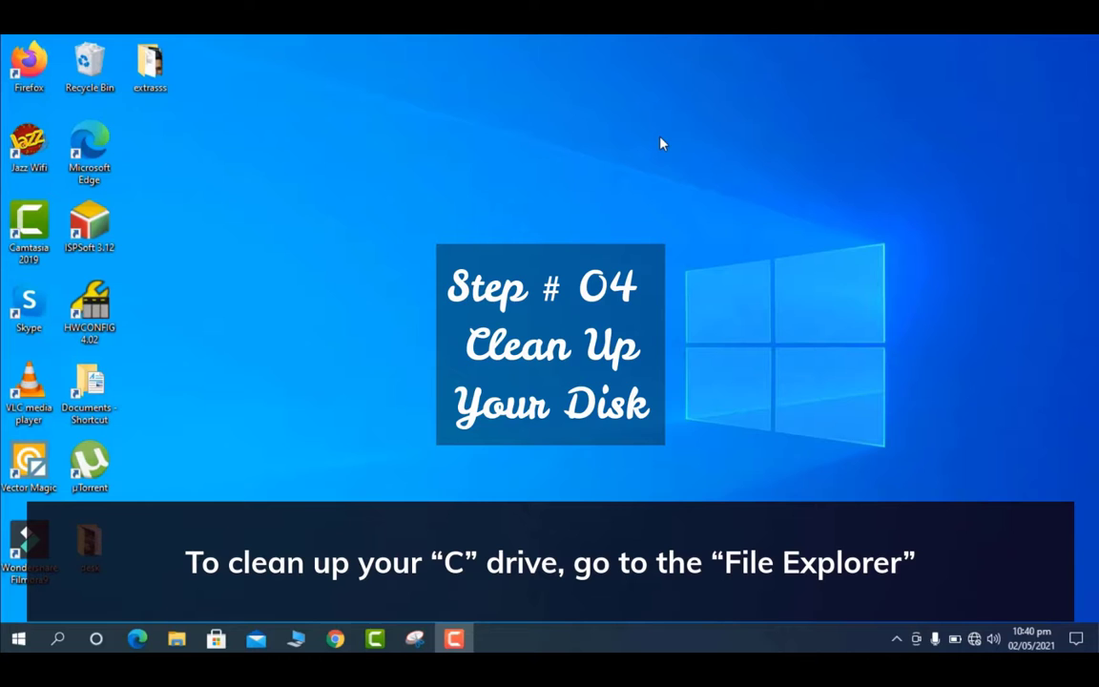
Open the properties of Local Disk (C:) from File Explorer.
click(177, 639)
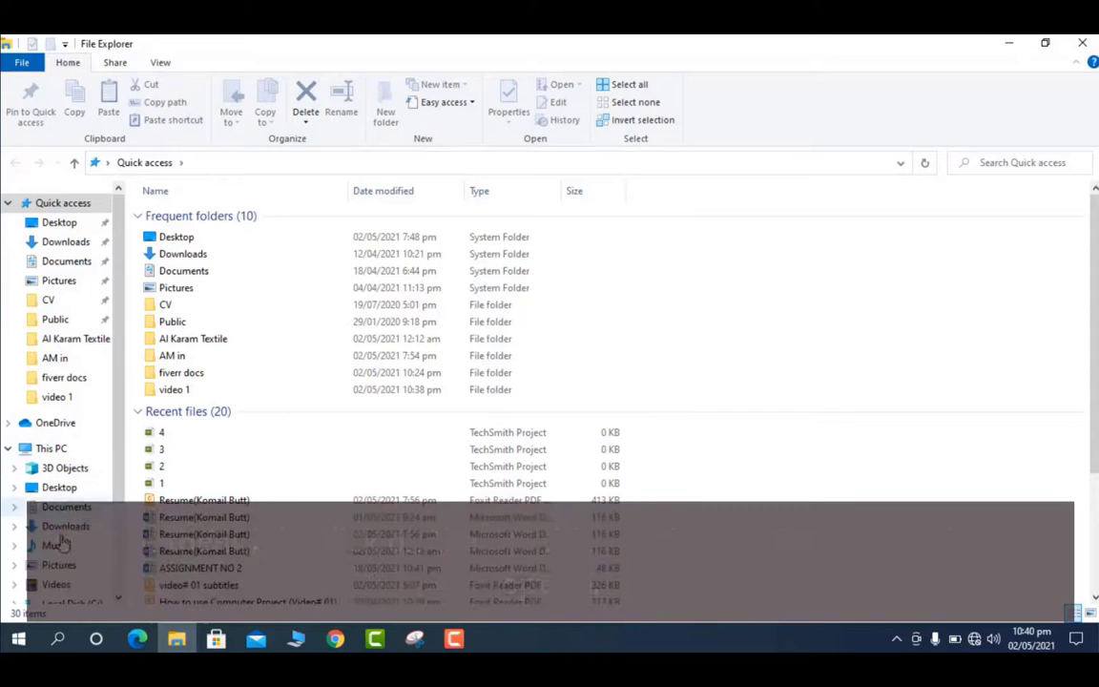
scroll(62, 401, down, 2)
scroll(62, 419, down, 1)
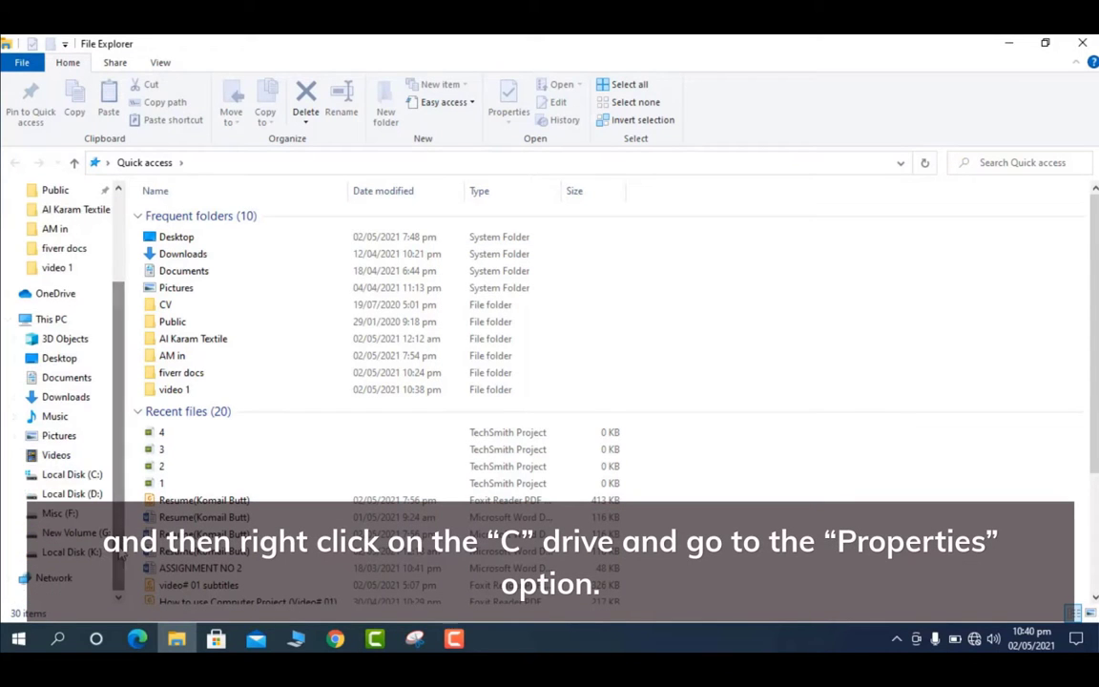
click(72, 477)
right_click(72, 476)
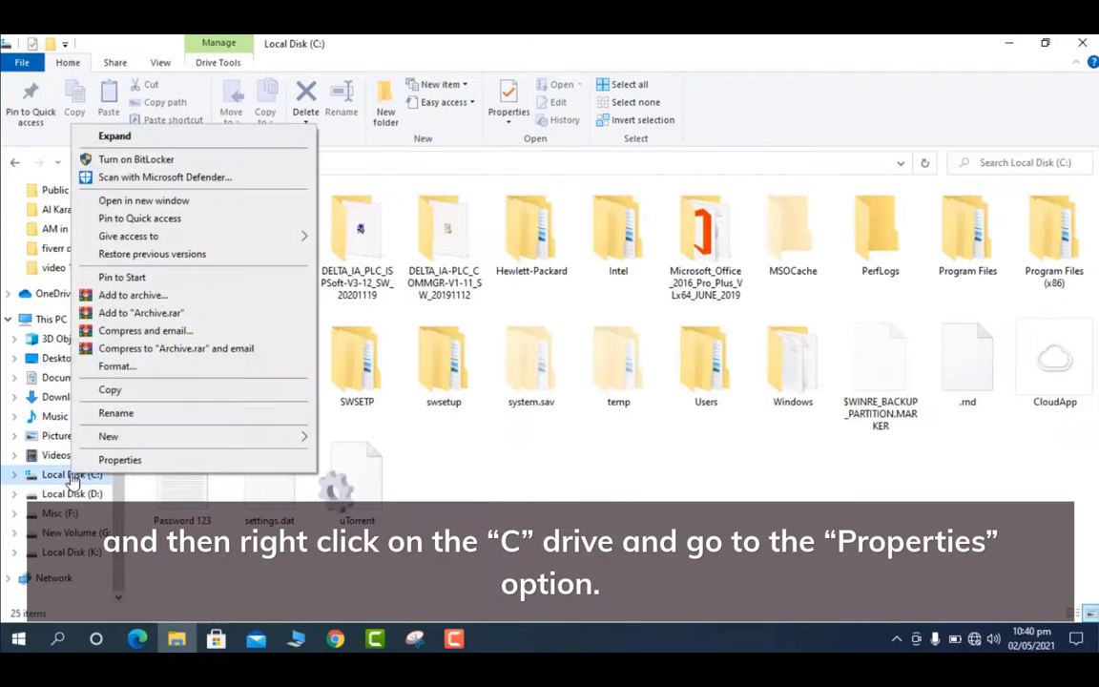
click(95, 462)
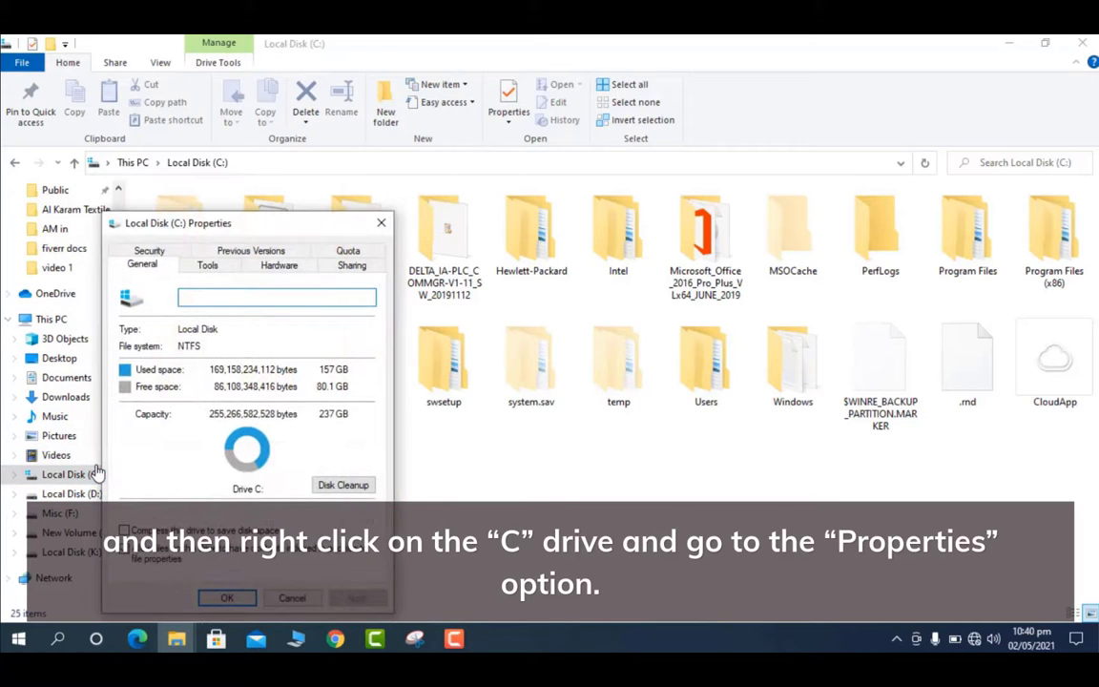
Start Disk Cleanup for the C: drive, rescan it including system files, and close the drive's properties.
click(342, 486)
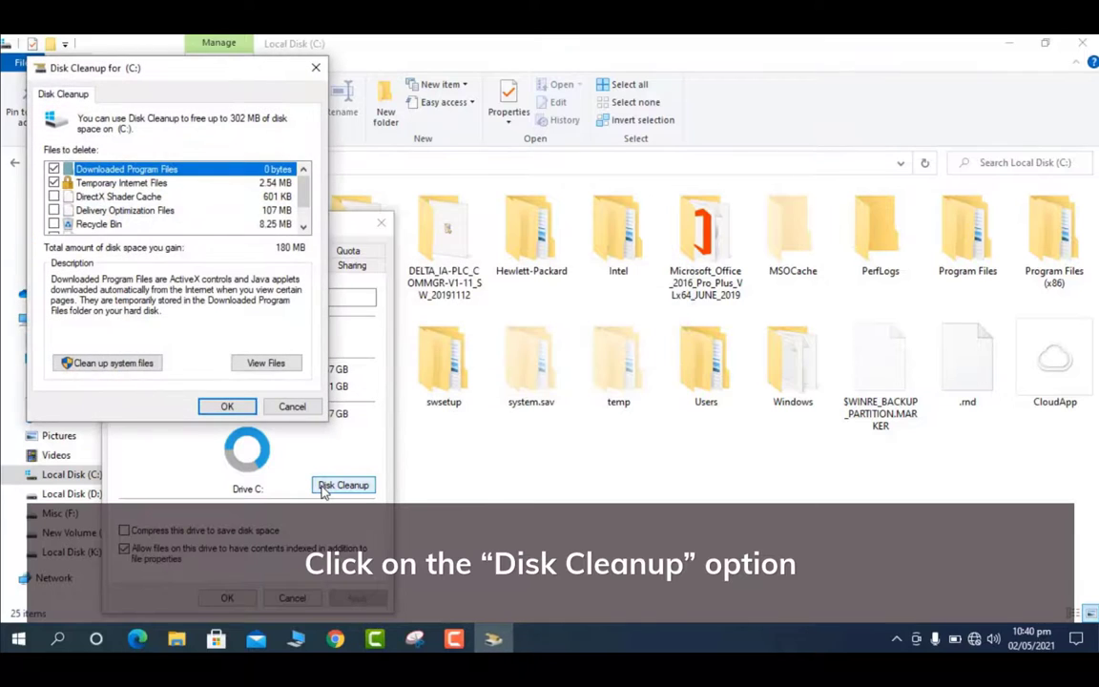
click(102, 366)
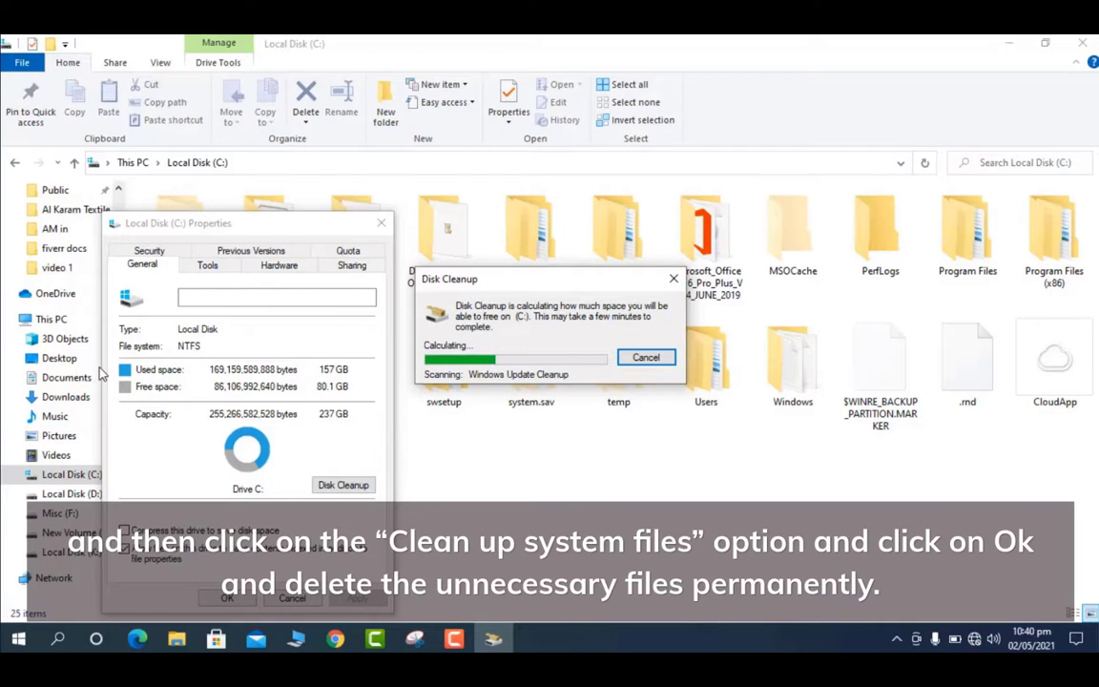
click(215, 226)
drag(216, 226, 112, 177)
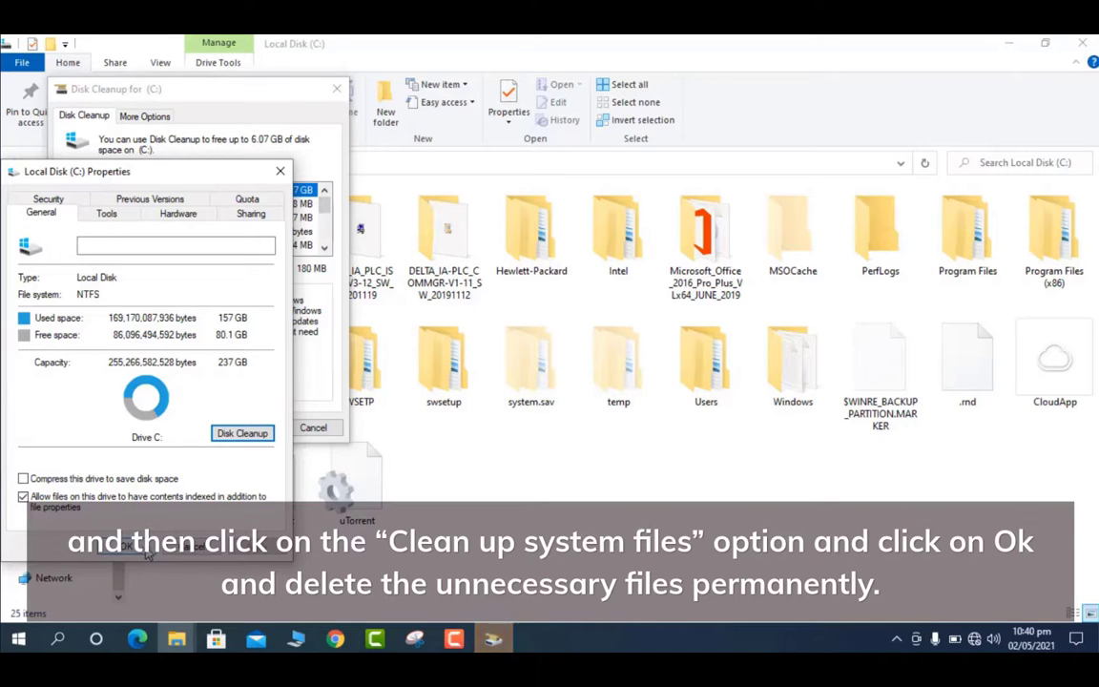
click(146, 553)
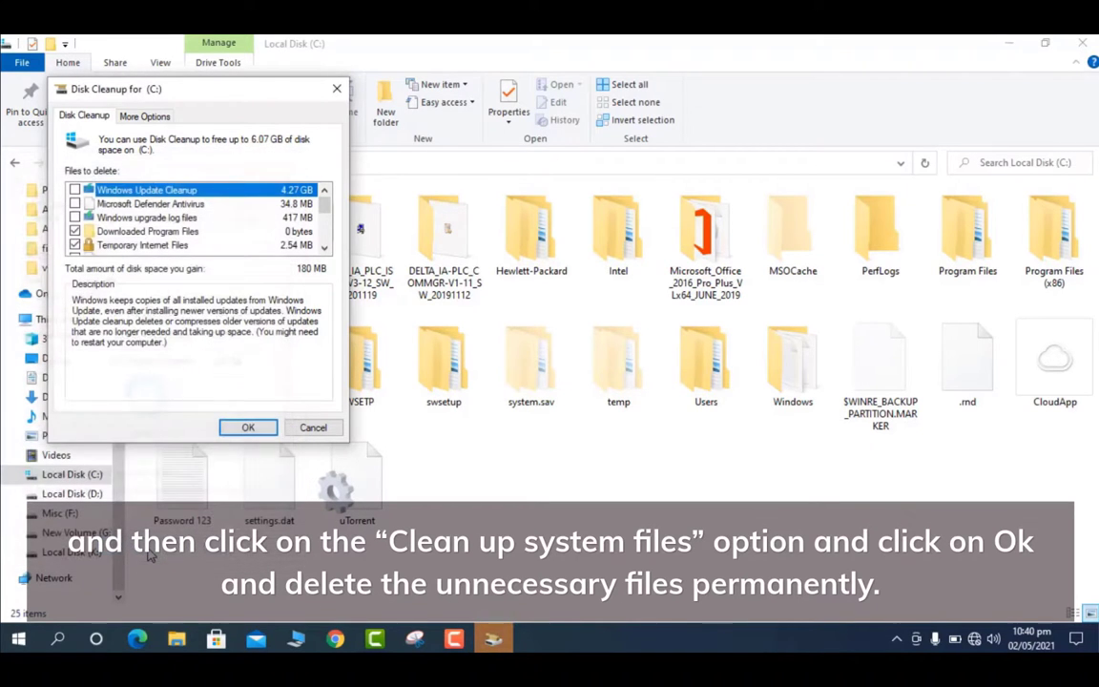
Permanently delete the preselected file categories from the C: drive with Disk Cleanup, and close the File Explorer window.
click(250, 428)
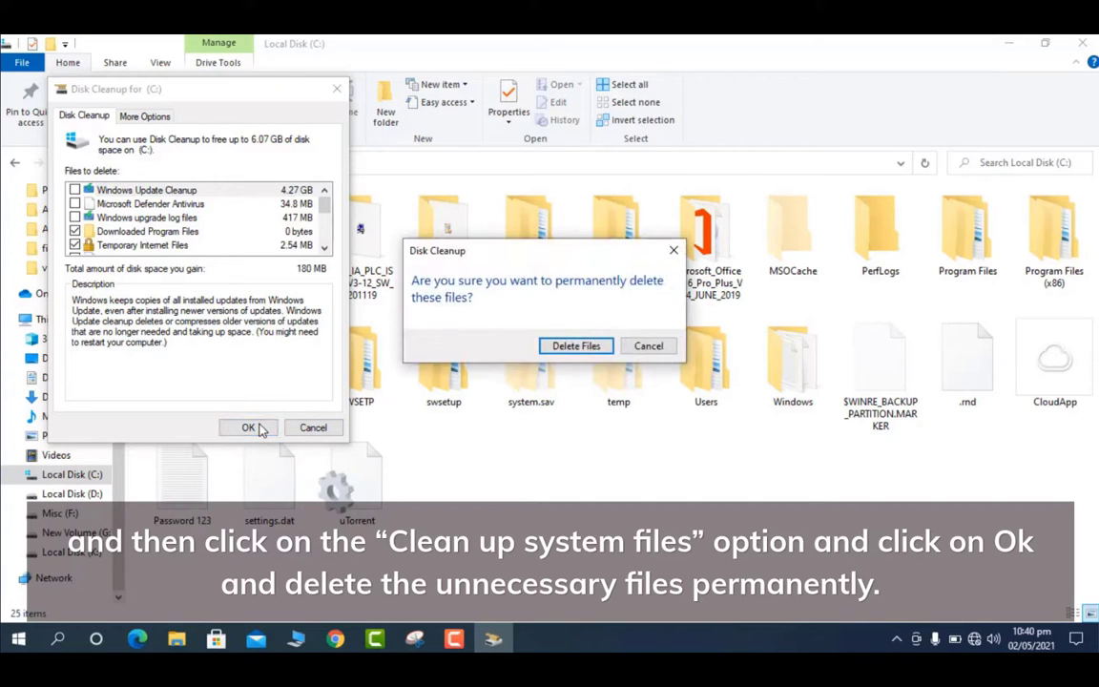
click(577, 346)
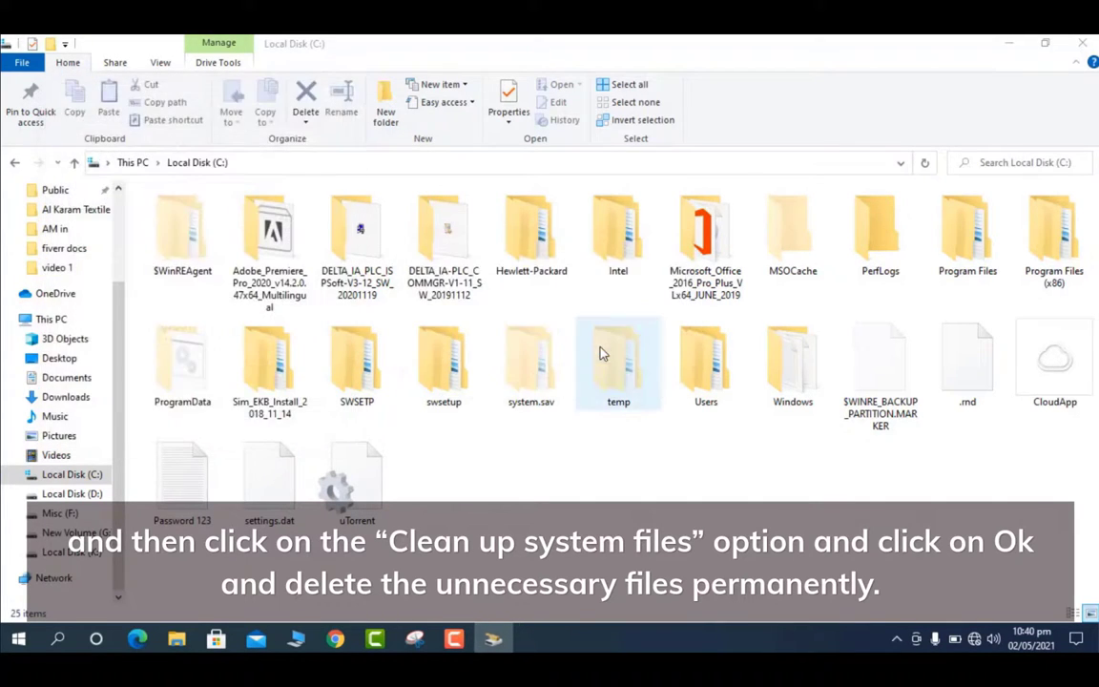
click(1084, 40)
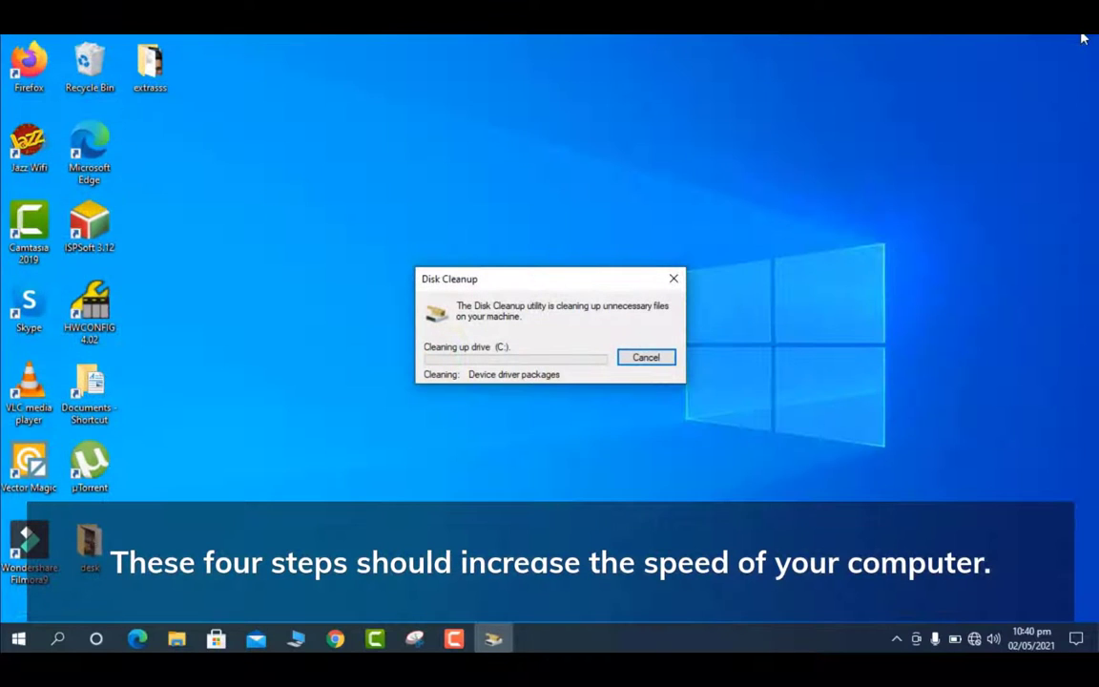